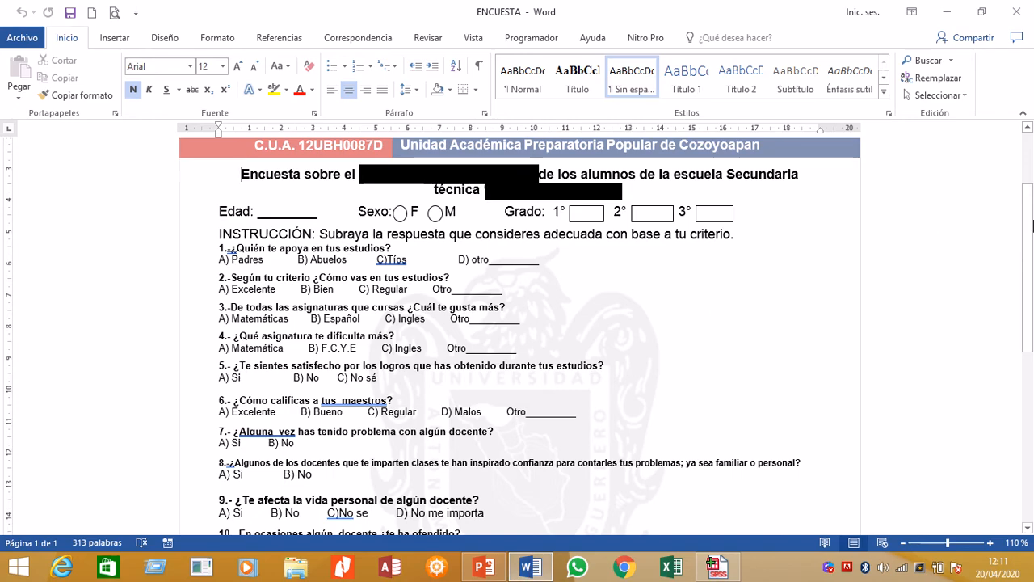
- Look through the whole ENCUESTA survey, and switch to the variable view of the SPSS data editor
drag(1031, 238, 1030, 415)
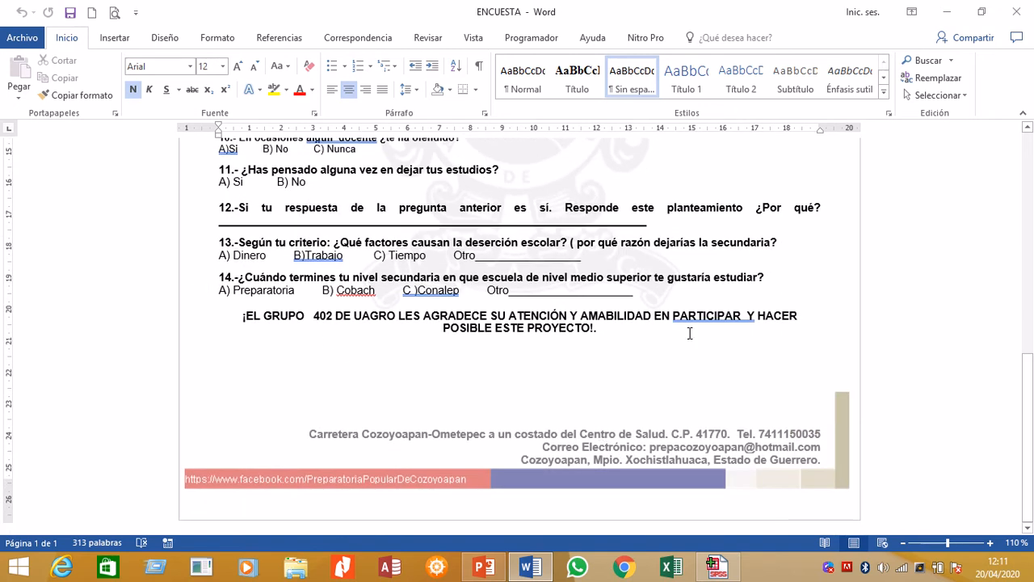
drag(1031, 387, 1032, 119)
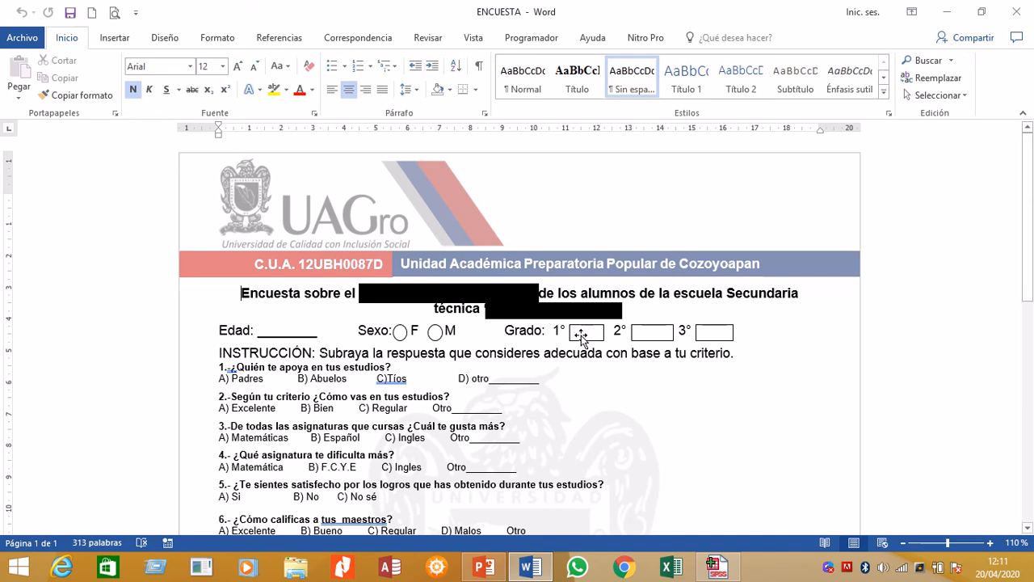
click(728, 571)
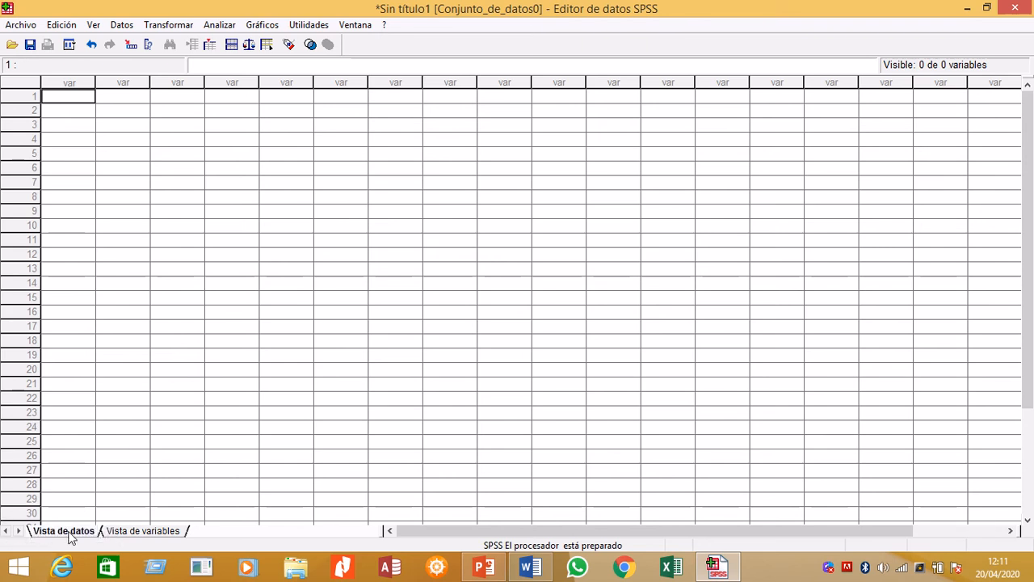
click(130, 535)
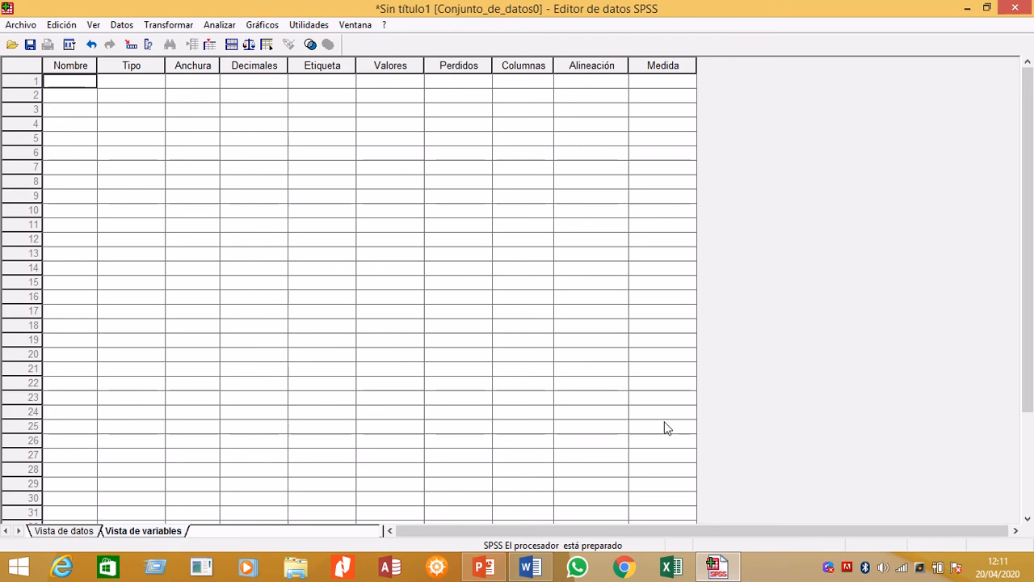
- Check the first field of the survey in Word and add a variable named EDAD in row 1 in SPSS
click(525, 570)
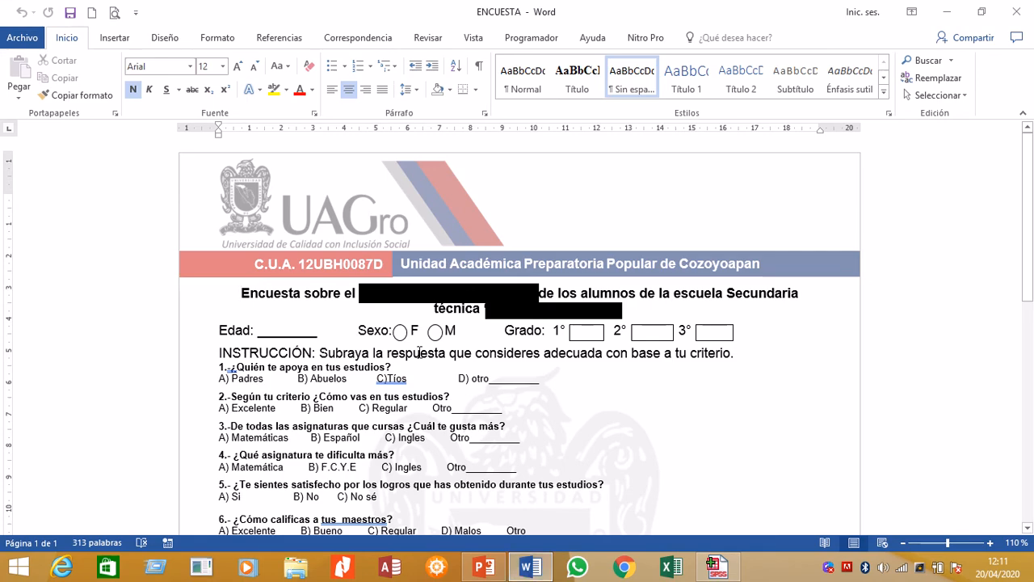
click(711, 569)
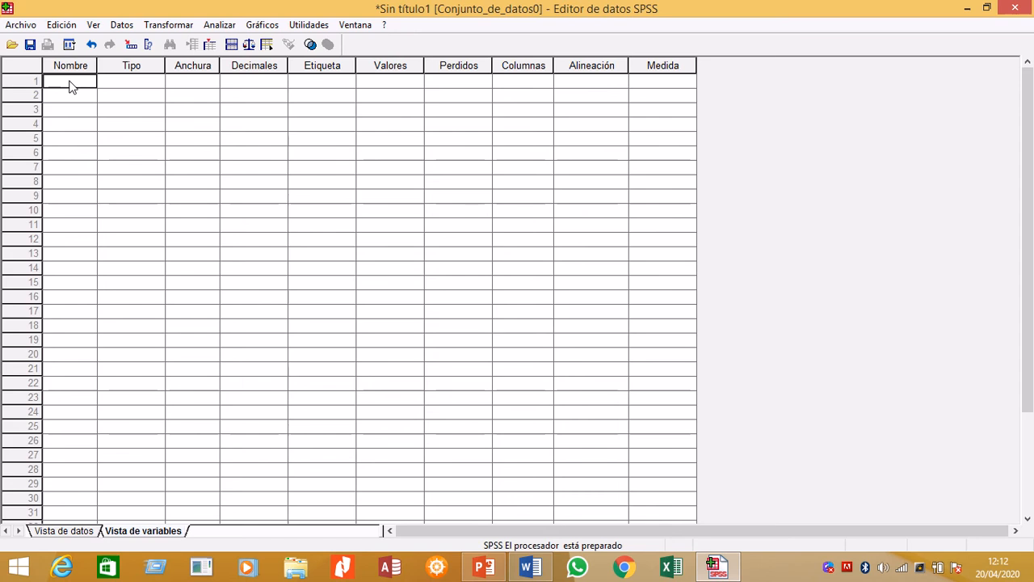
text(EDAD)
key(Tab)
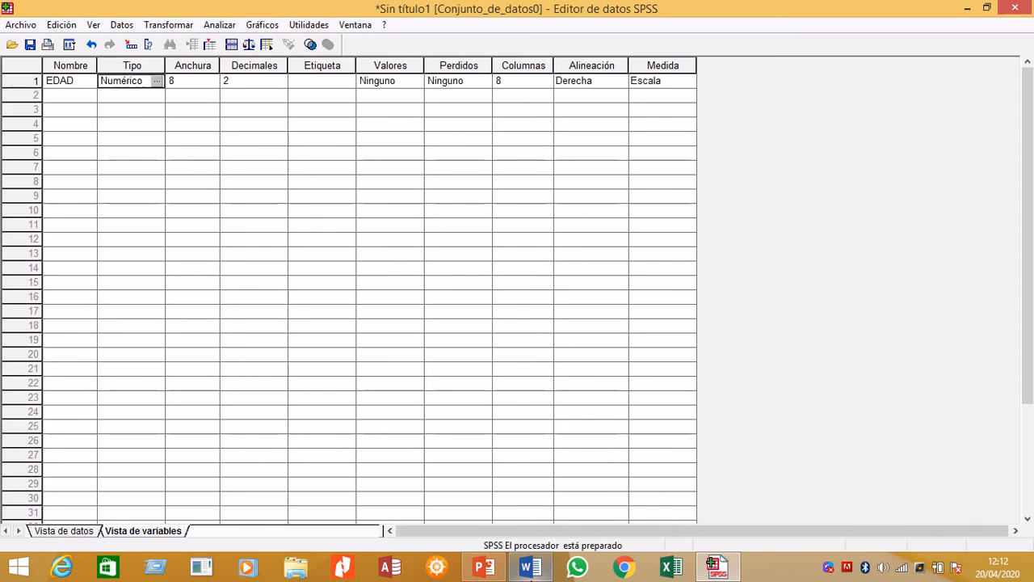
- Set the EDAD variable's type to Cadena with a length of 2 characters
click(530, 567)
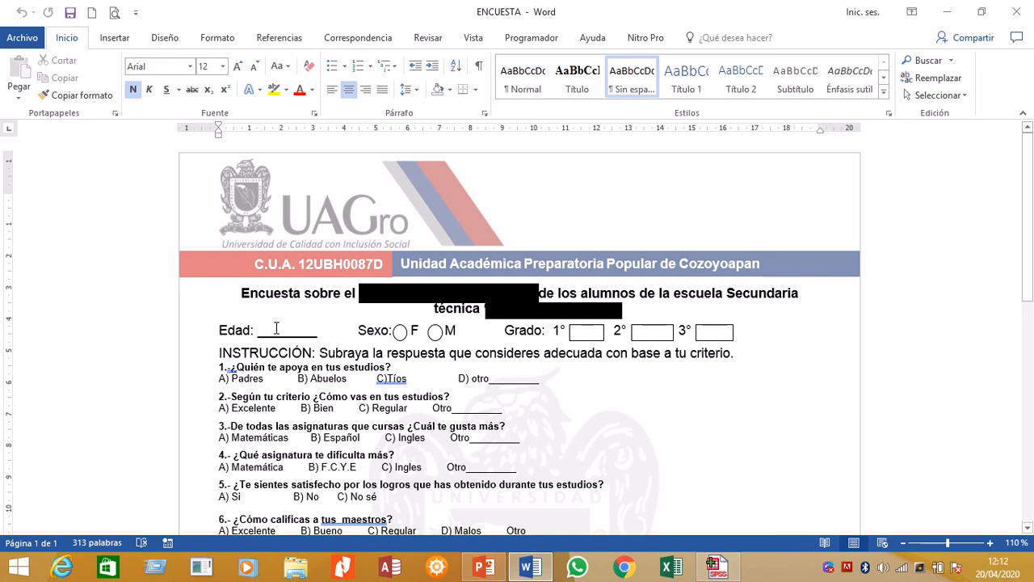
click(717, 566)
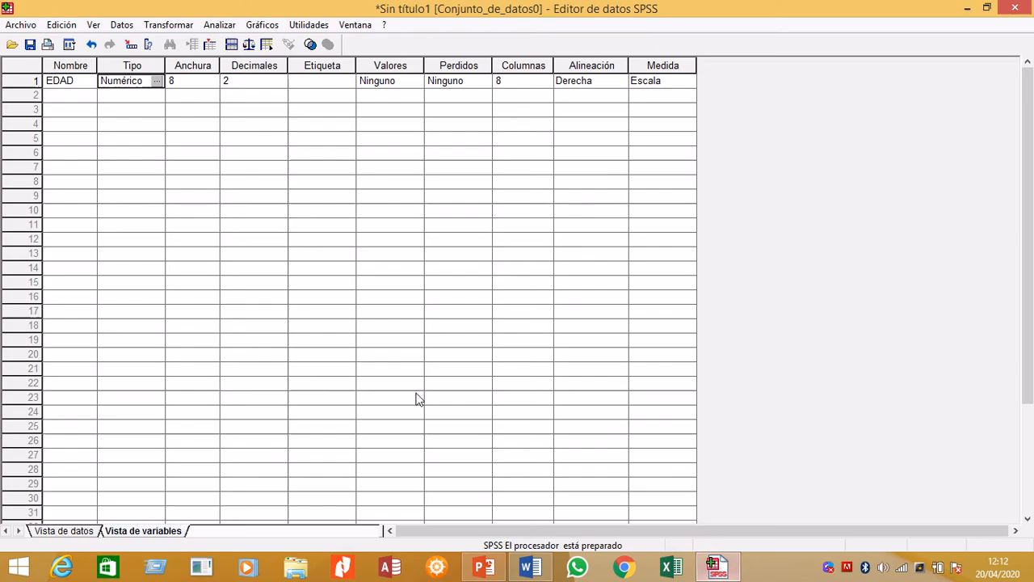
click(157, 82)
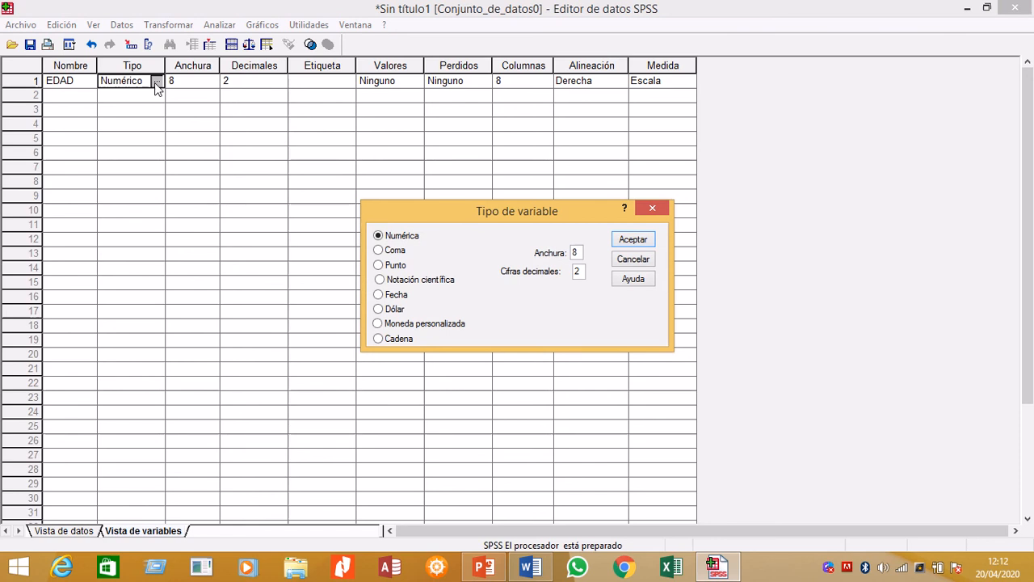
click(379, 340)
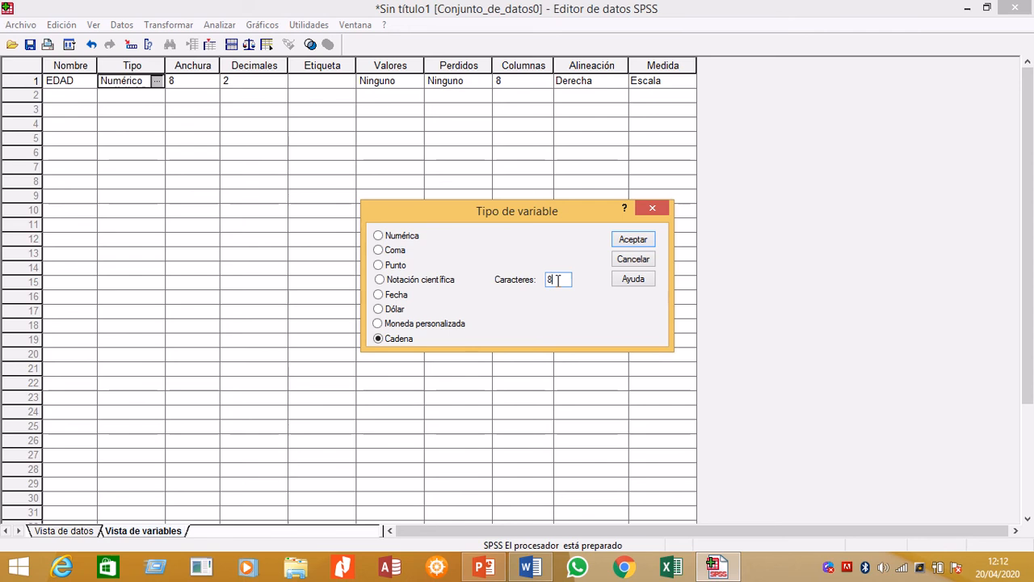
key(BackSpace)
click(634, 241)
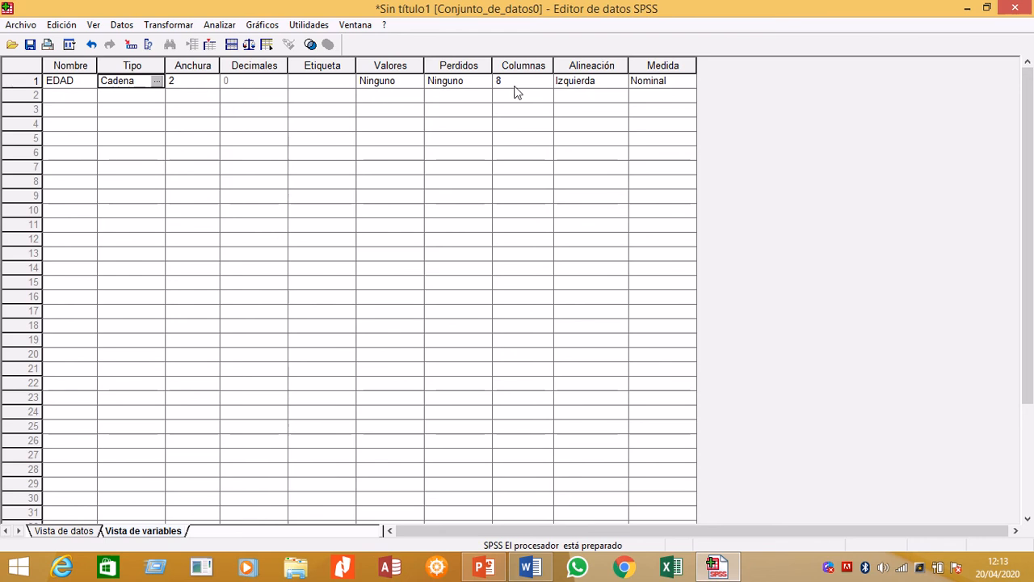
- Add a second variable named SEXO in the row below EDAD
click(84, 100)
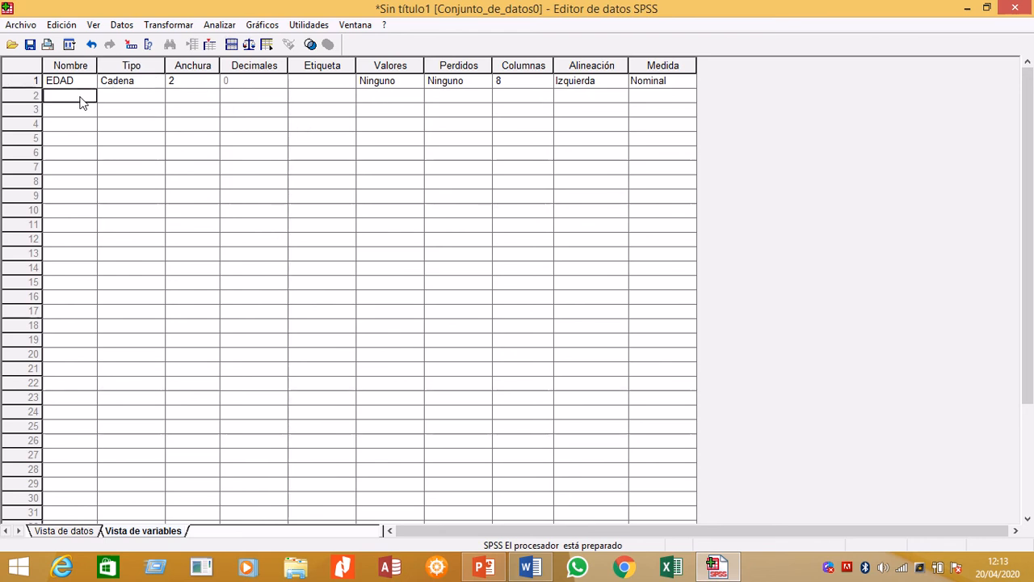
click(529, 568)
click(529, 568)
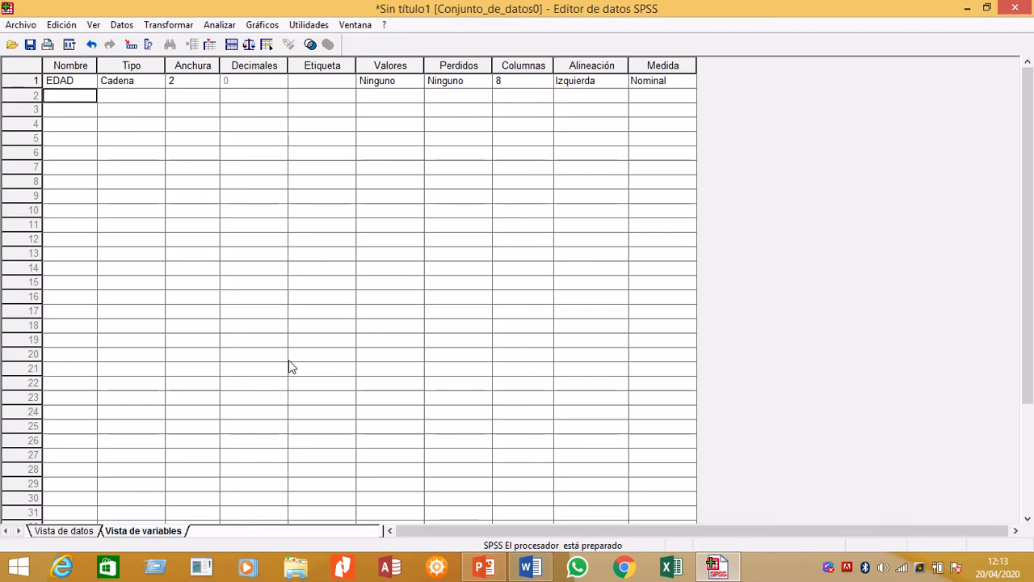
text(SEXO)
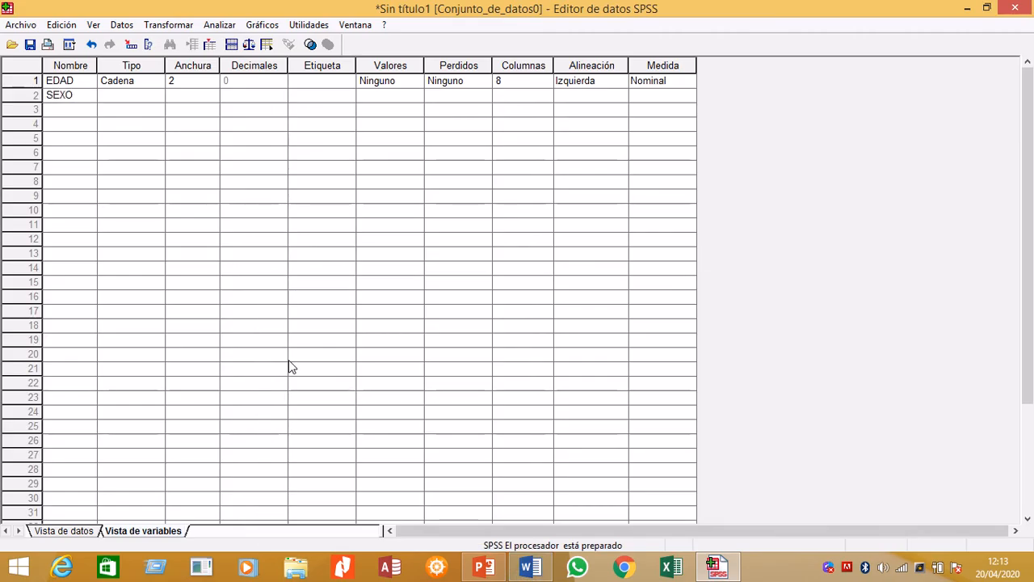
key(Tab)
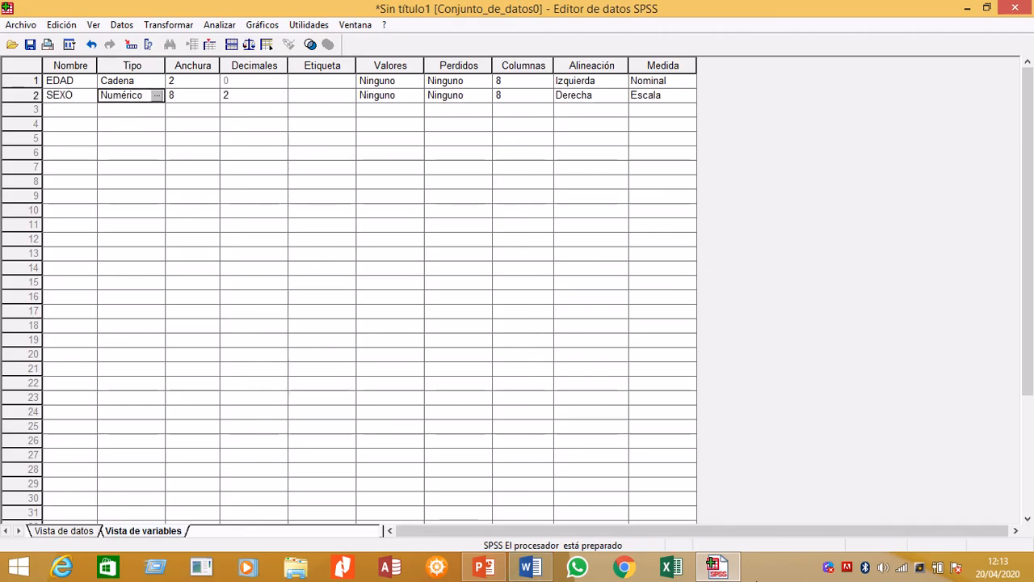
- Check the sex options in the Word survey and add the value label 1 = FEMENINO to the SEXO variable in SPSS
click(529, 568)
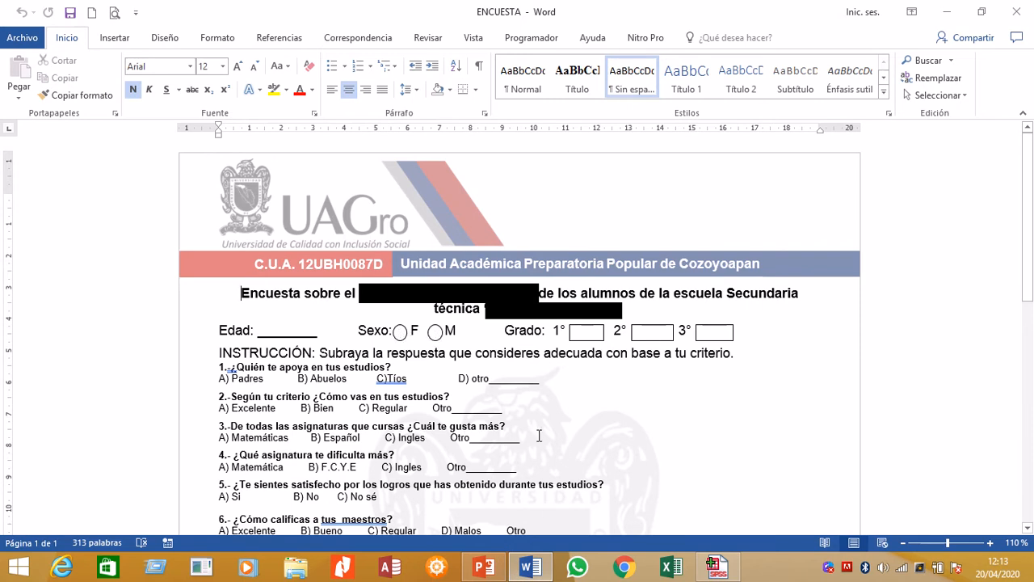
click(716, 566)
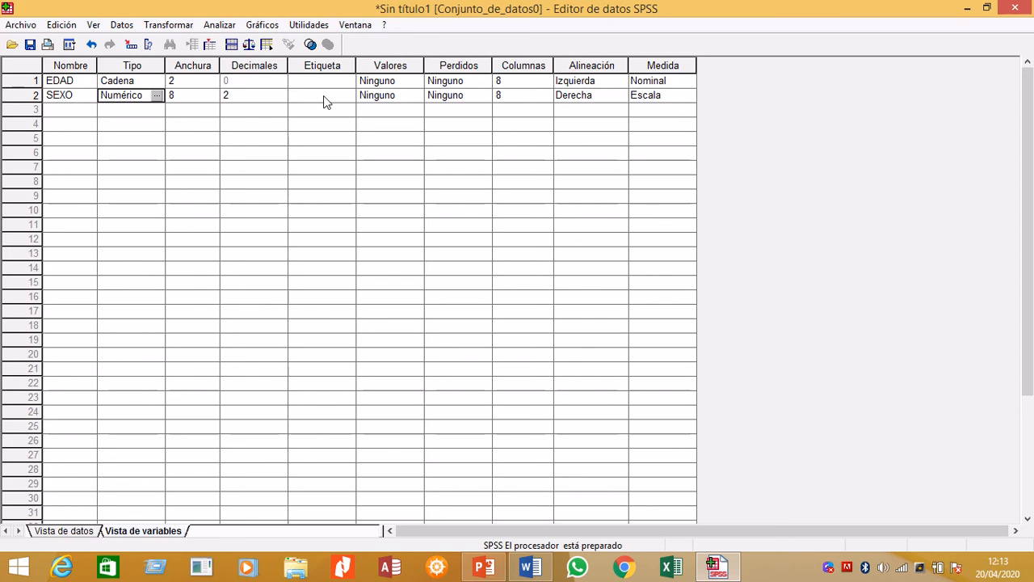
click(381, 96)
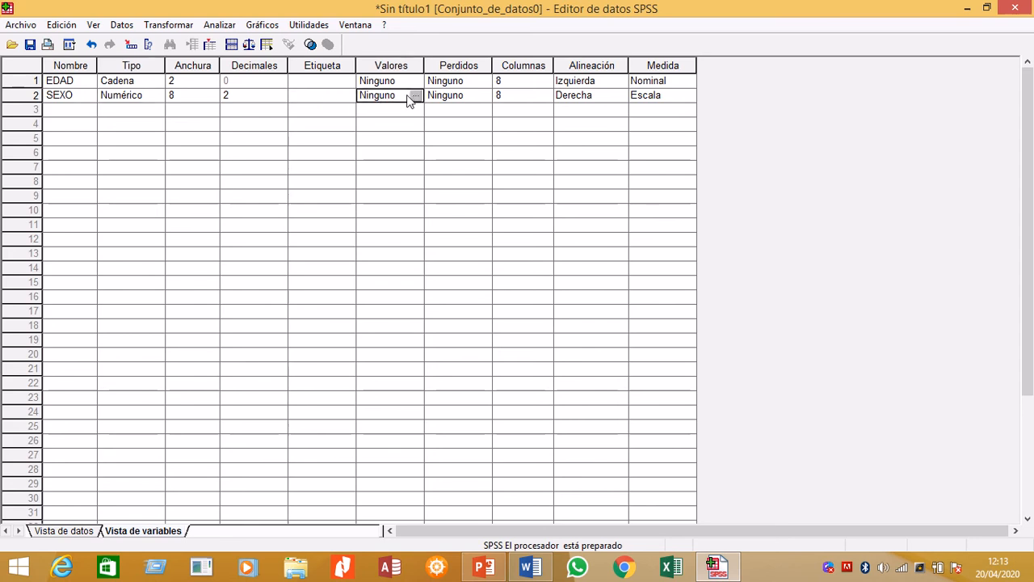
click(414, 96)
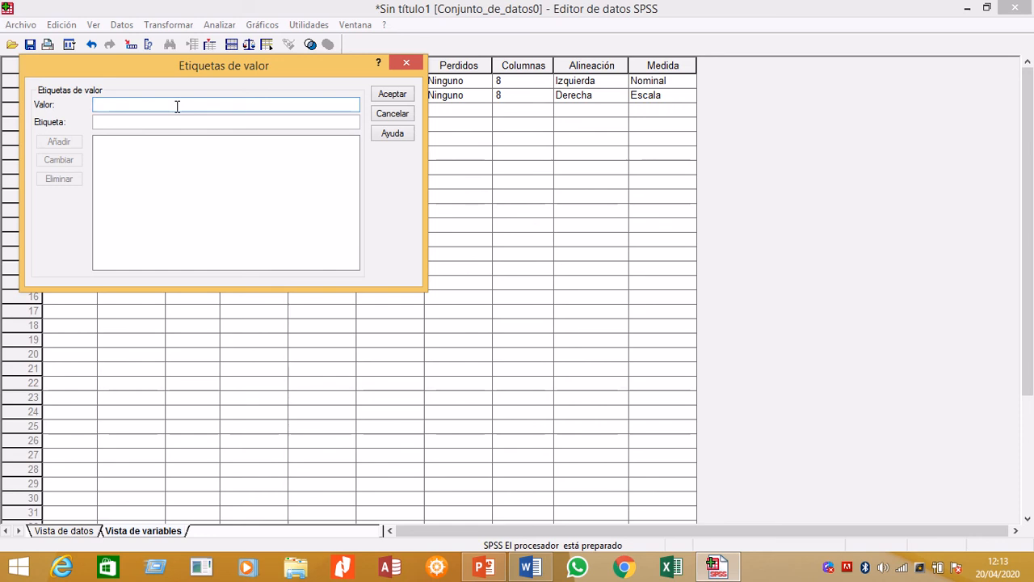
text(1)
click(530, 568)
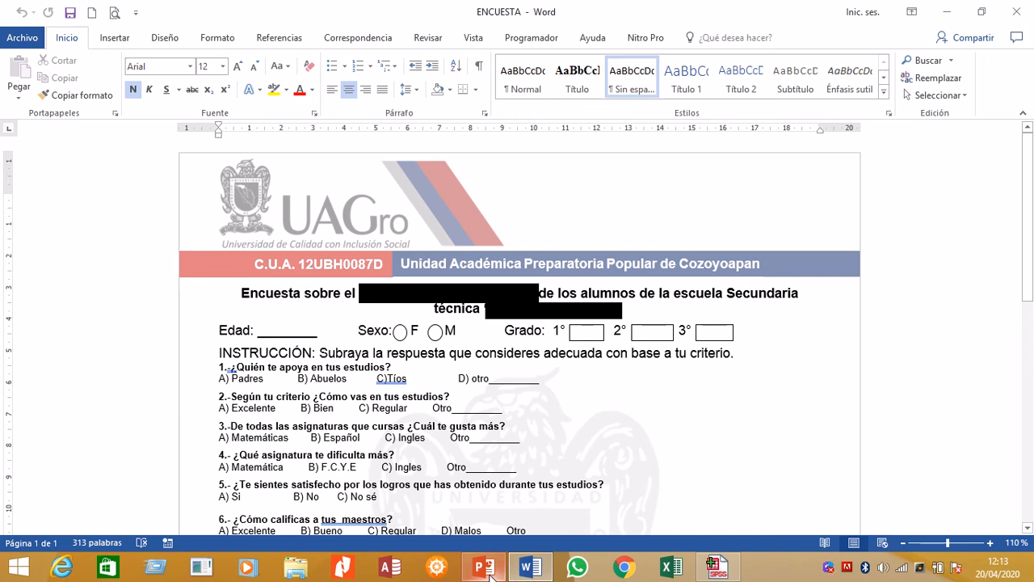
click(726, 568)
key(Tab)
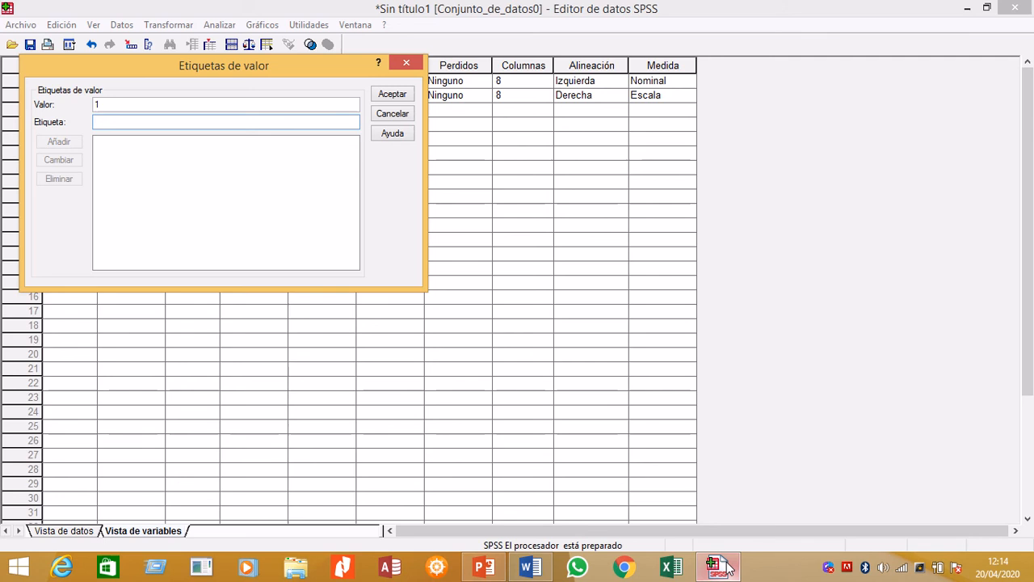
text(FEMENINO)
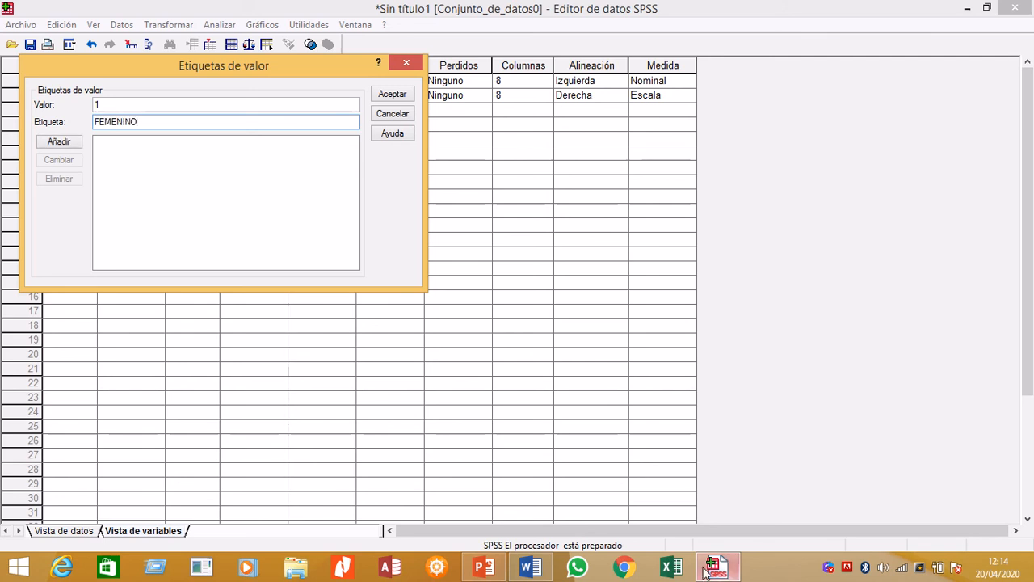
click(59, 141)
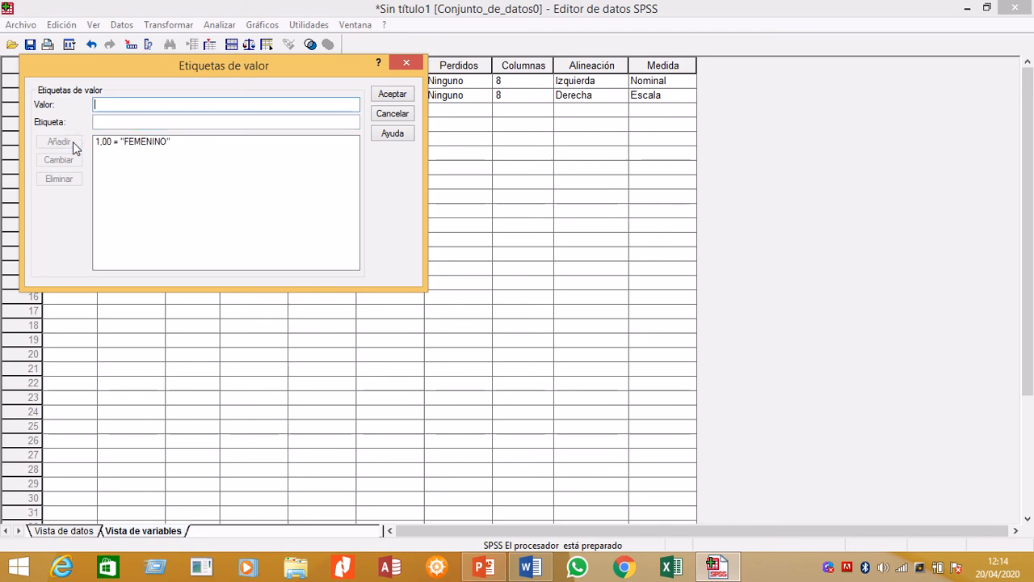
- Add the value label 2 = MASCULINO to the SEXO variable and accept its value labels
text(2)
key(Tab)
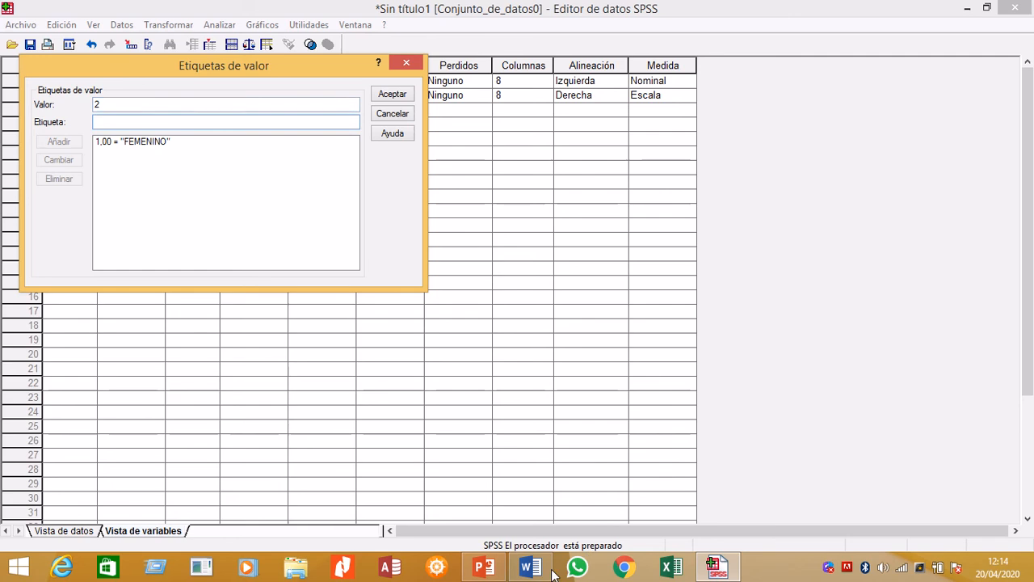
text(MAS)
text(ULINO)
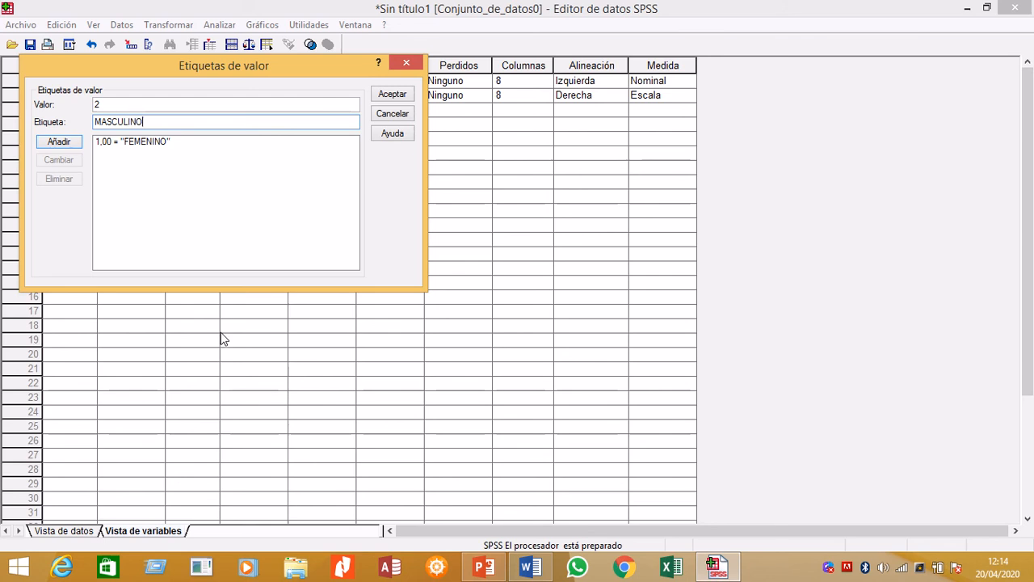
key(Return)
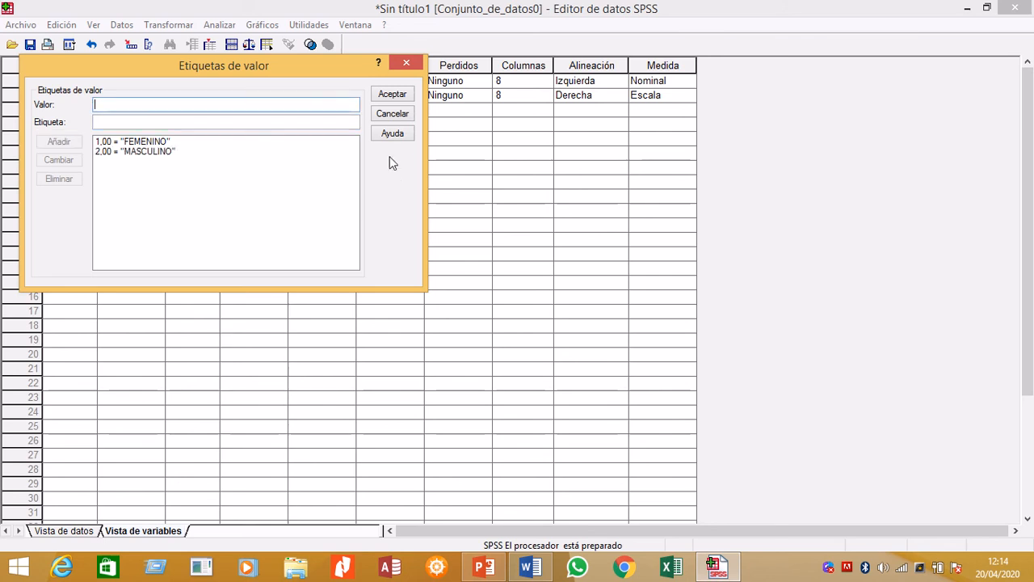
click(529, 567)
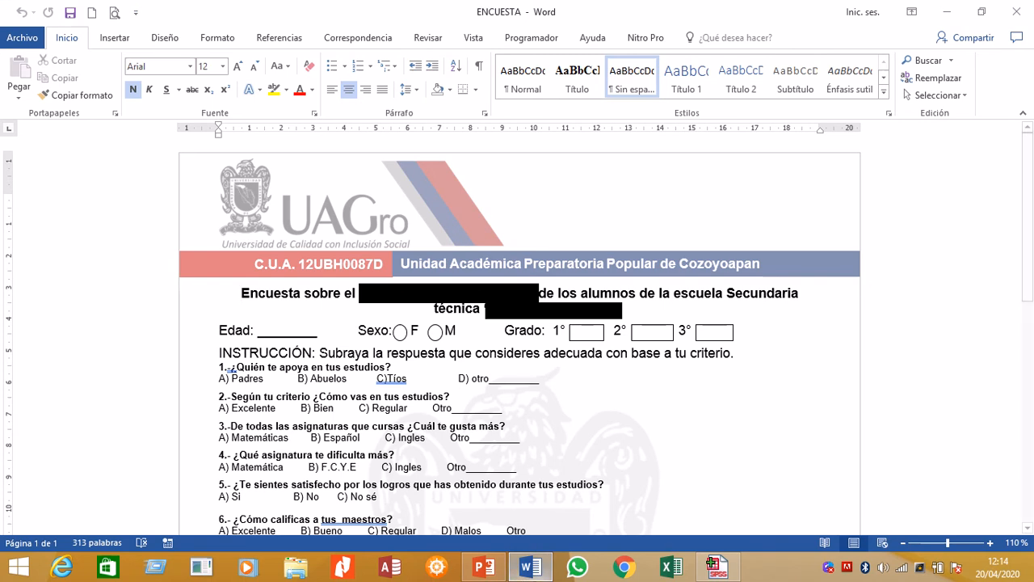
click(712, 567)
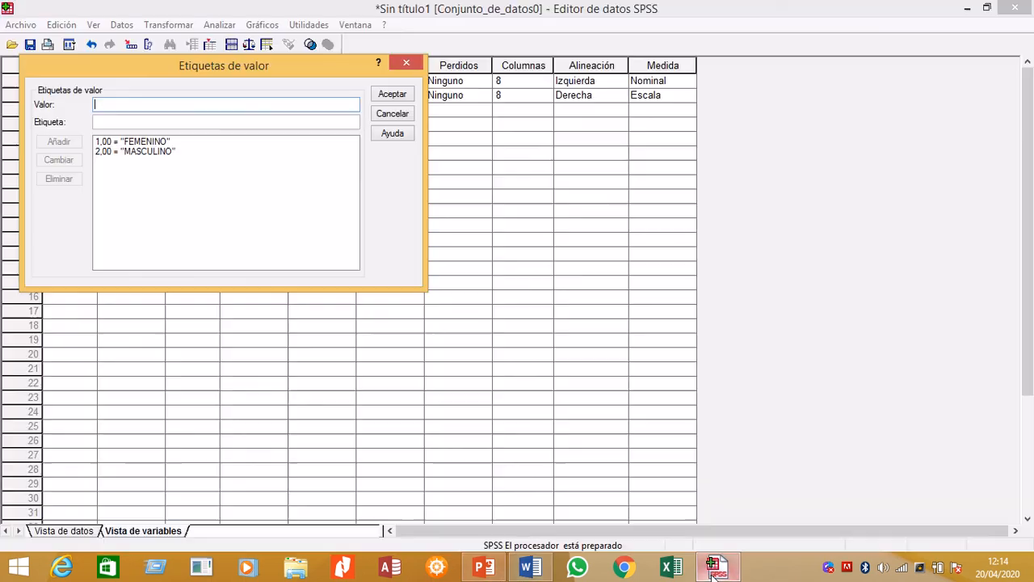
click(386, 94)
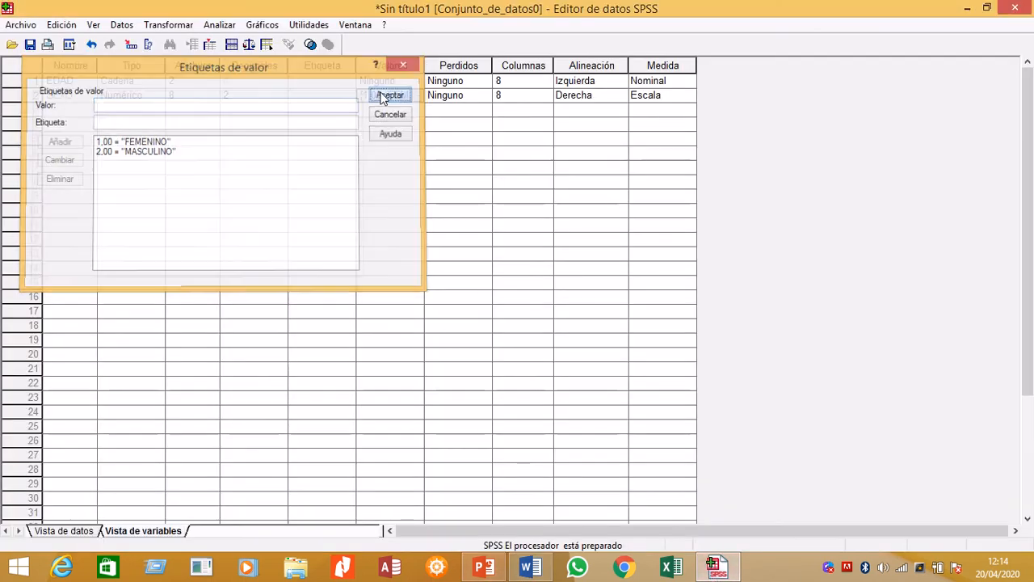
- Check the next field of the survey in Word and add a third variable named GRADO in SPSS
click(69, 113)
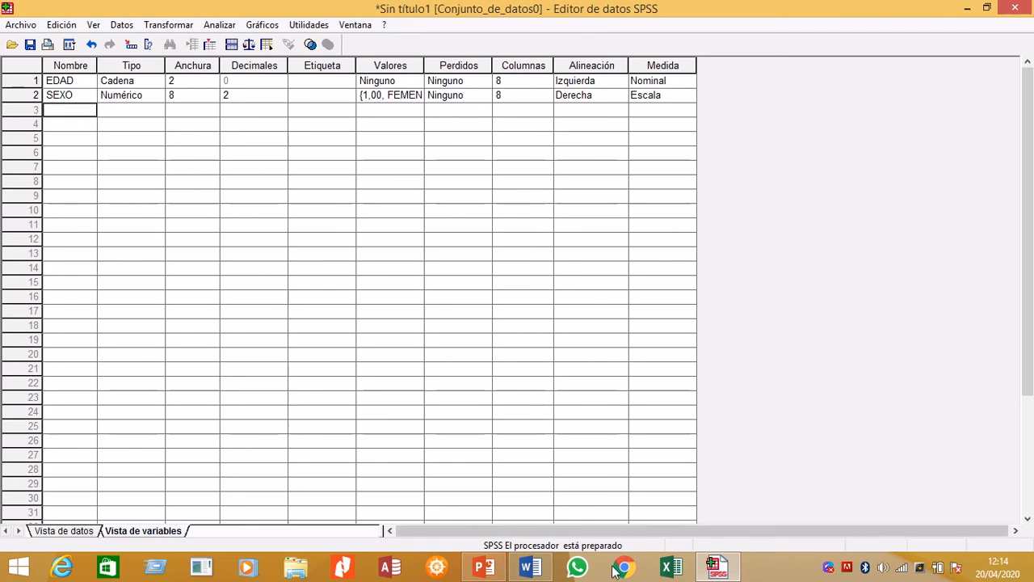
click(526, 568)
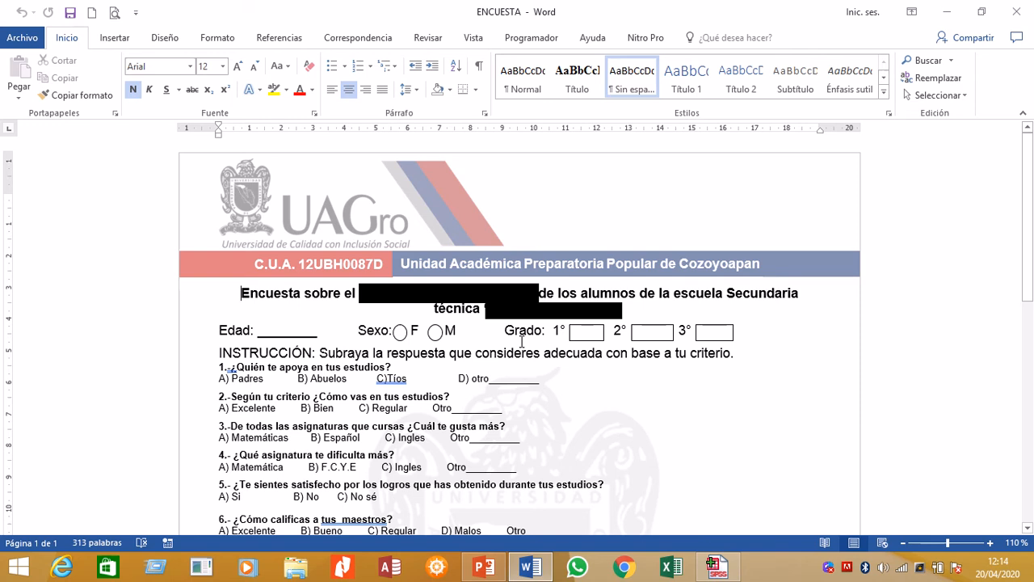
click(715, 567)
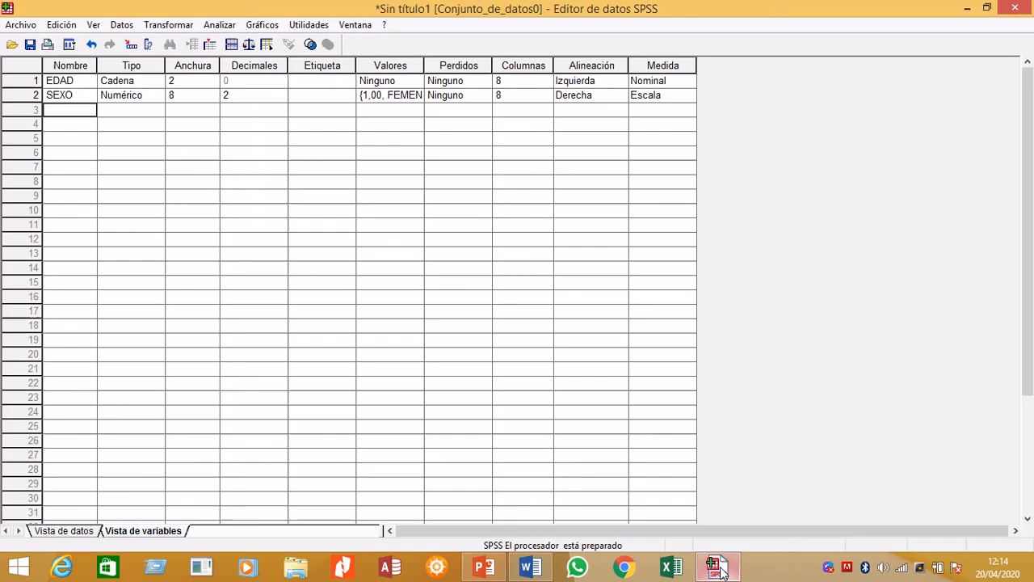
text(GRADO)
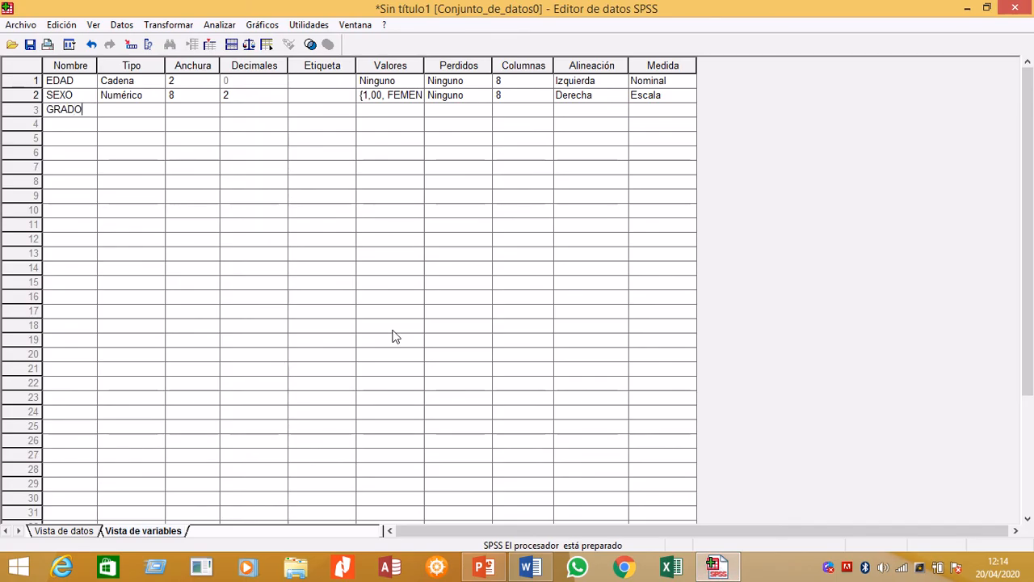
key(Tab)
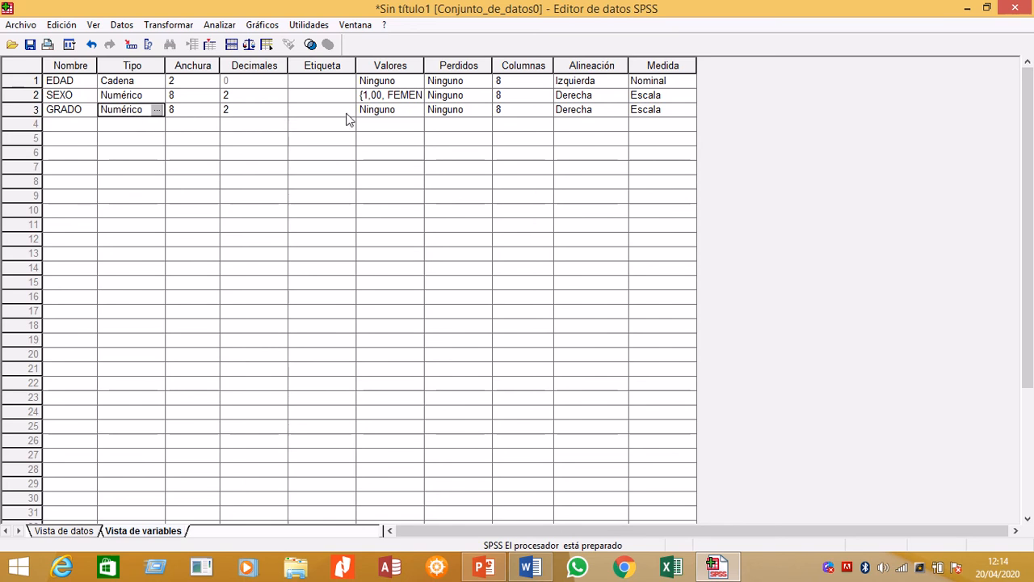
- Open the value labels of the GRADO variable and add the label 1 = 1º
click(382, 112)
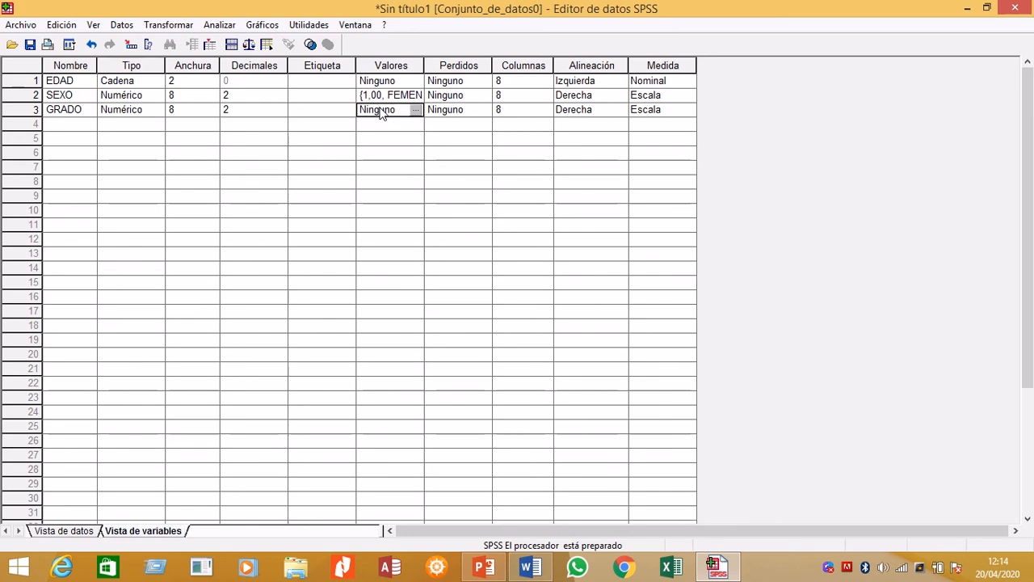
click(415, 113)
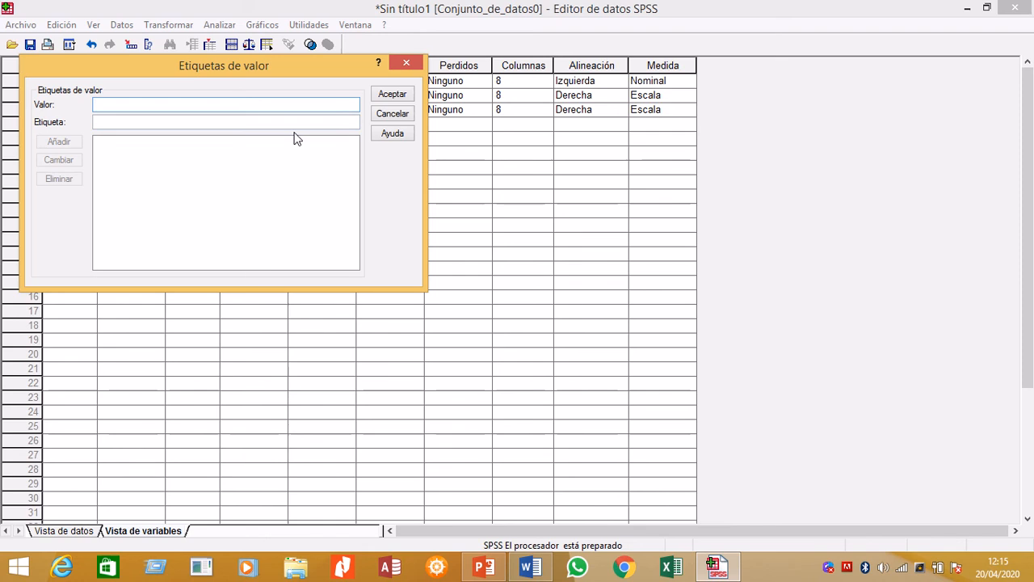
text(1)
click(95, 122)
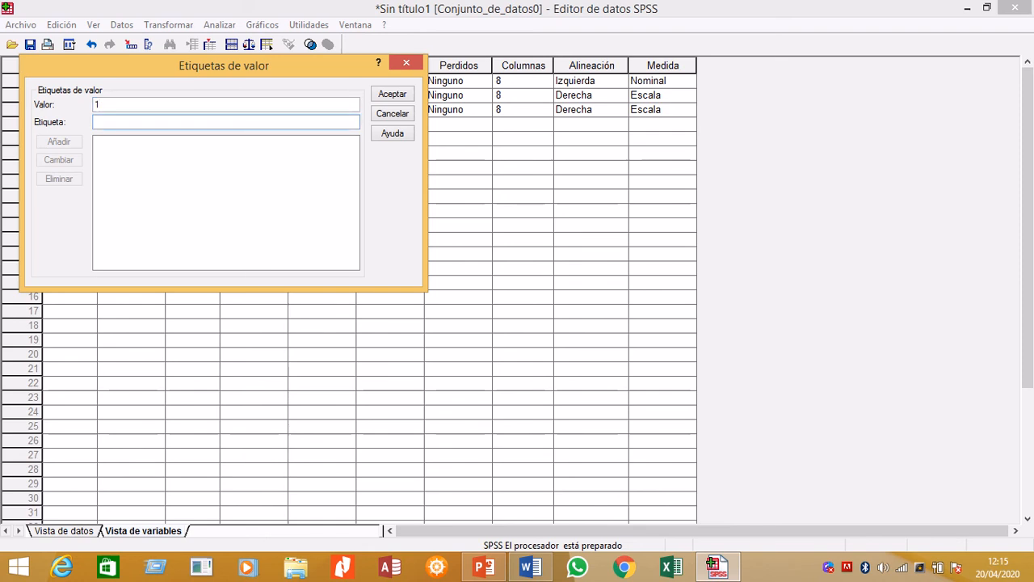
text(1º)
click(71, 142)
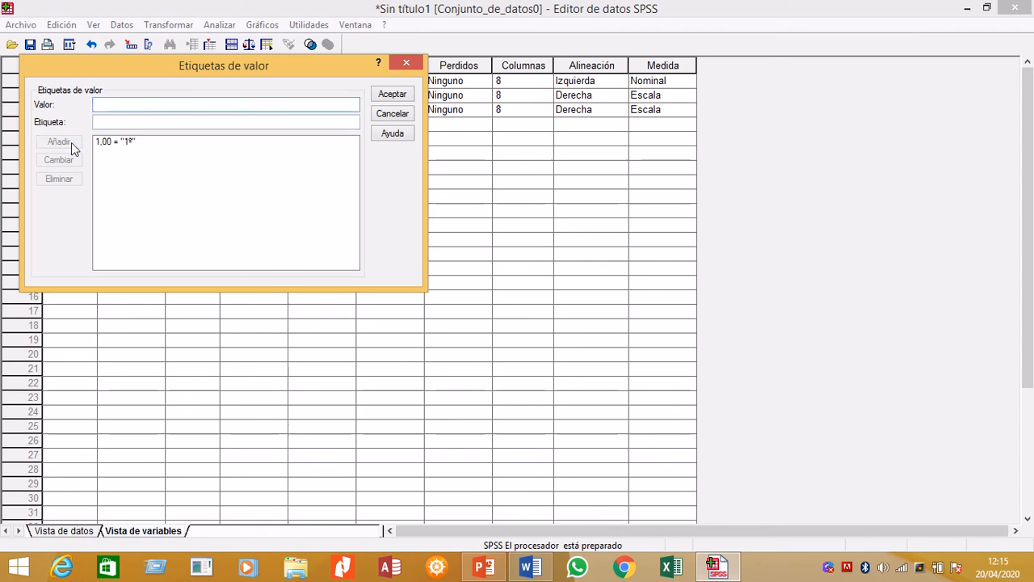
- Add the value labels 2 = 2º and 3 = 3º to the GRADO variable and accept its value labels
text(2)
click(103, 122)
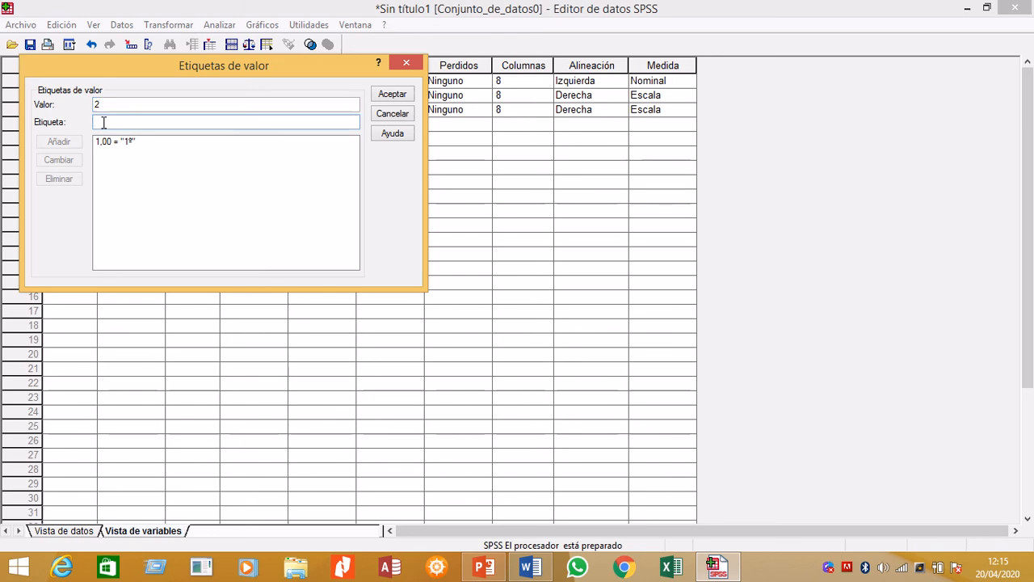
text(2º)
click(71, 144)
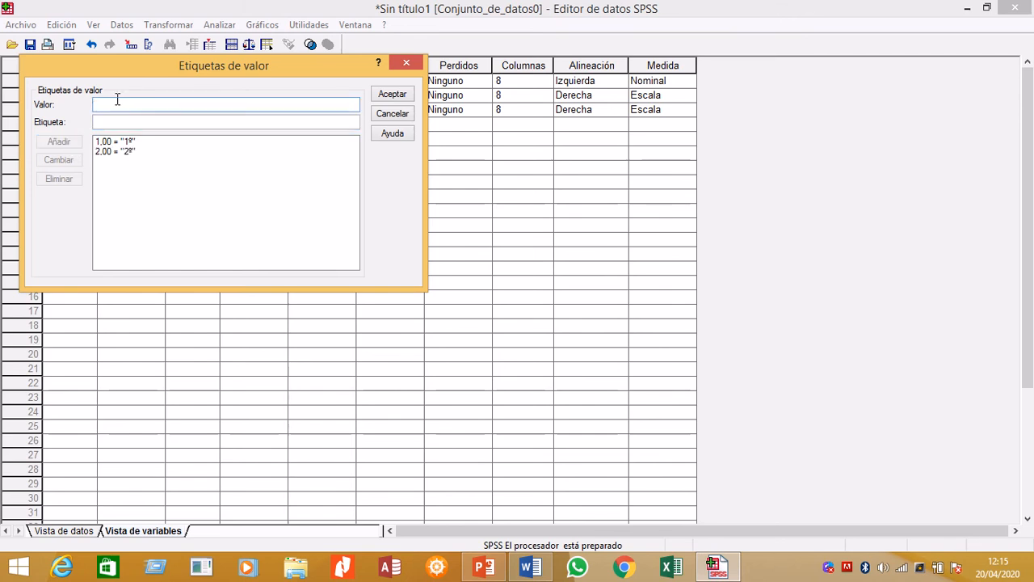
text(3)
click(94, 122)
text(3º)
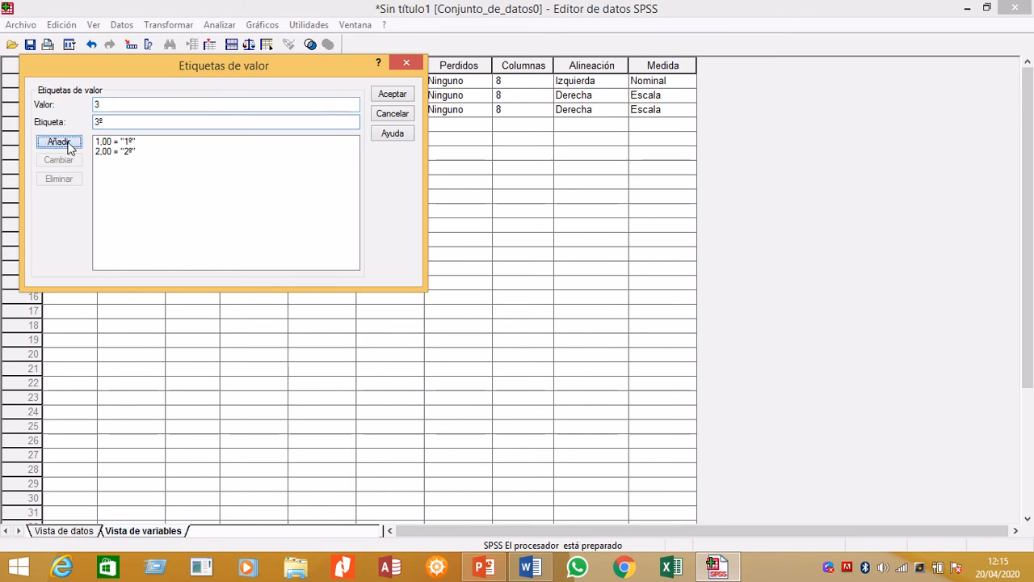
click(69, 146)
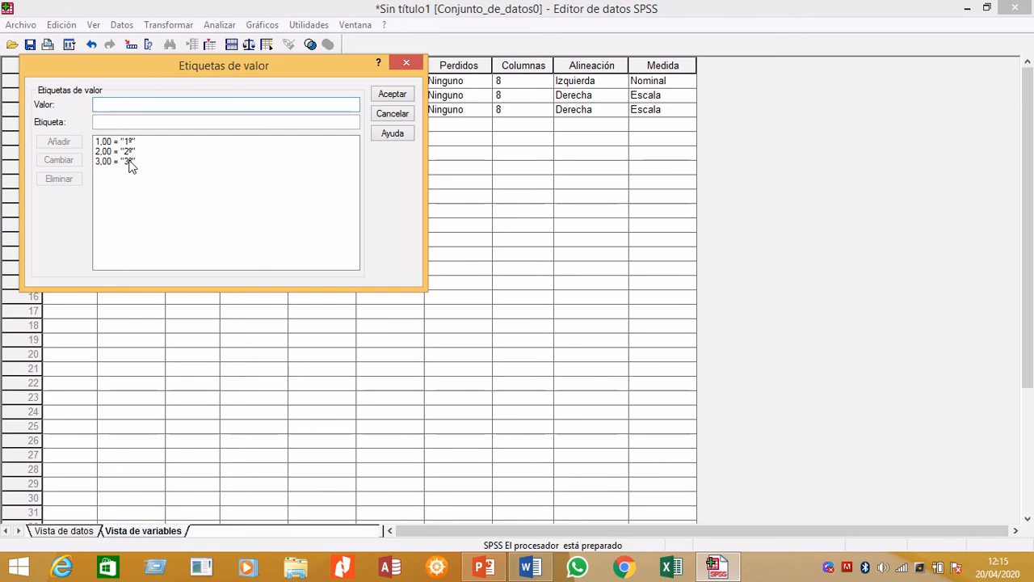
click(388, 95)
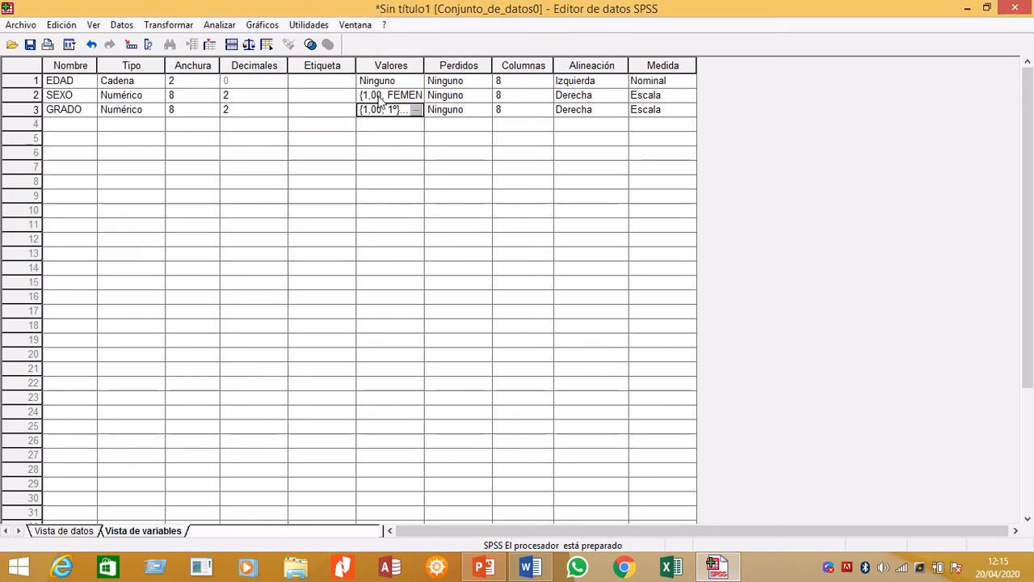
- Check the first question of the survey in Word, add a fourth variable named PREGUNTA1 in SPSS and widen the Nombre column to fit it
click(79, 126)
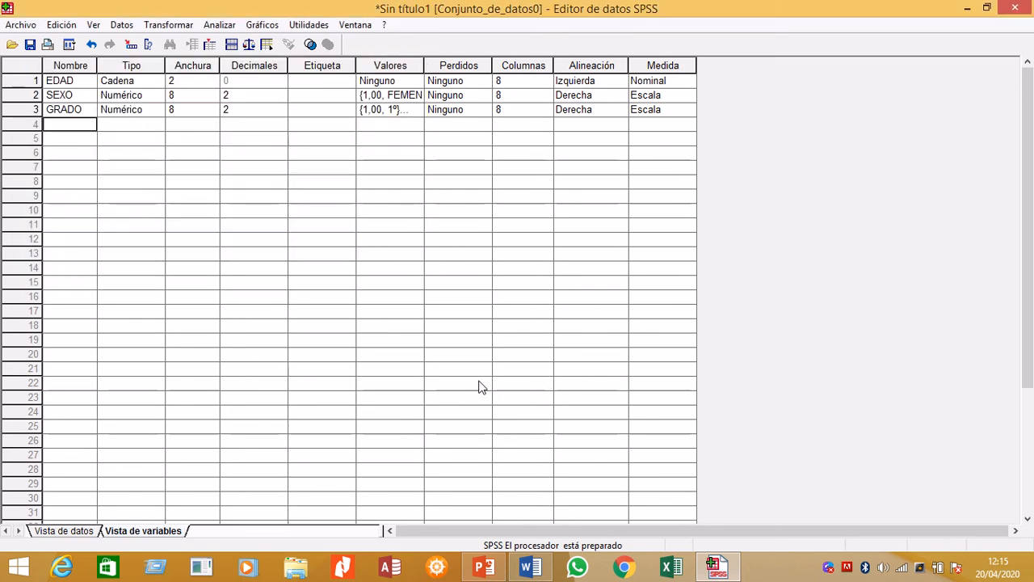
click(543, 572)
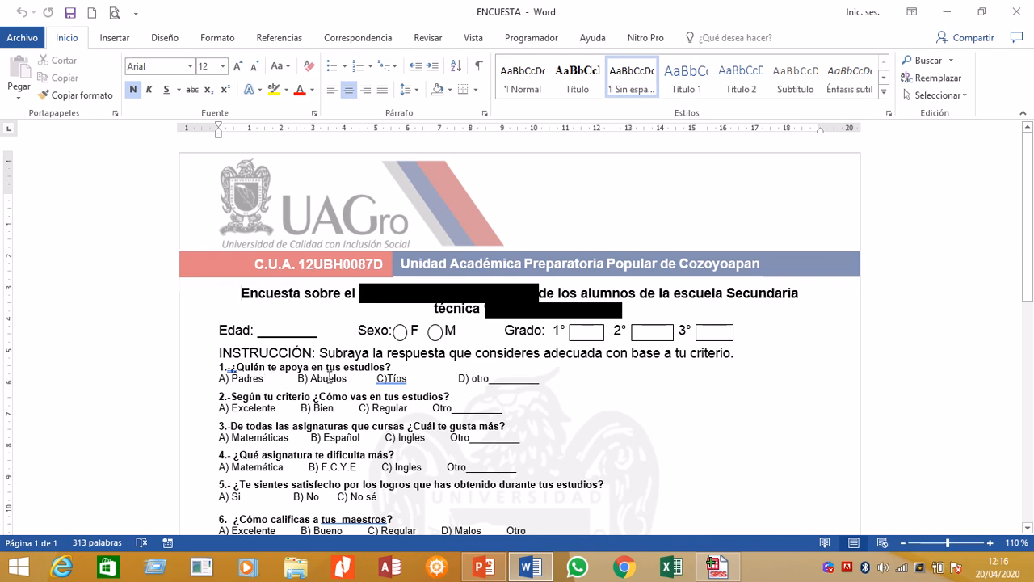
click(717, 567)
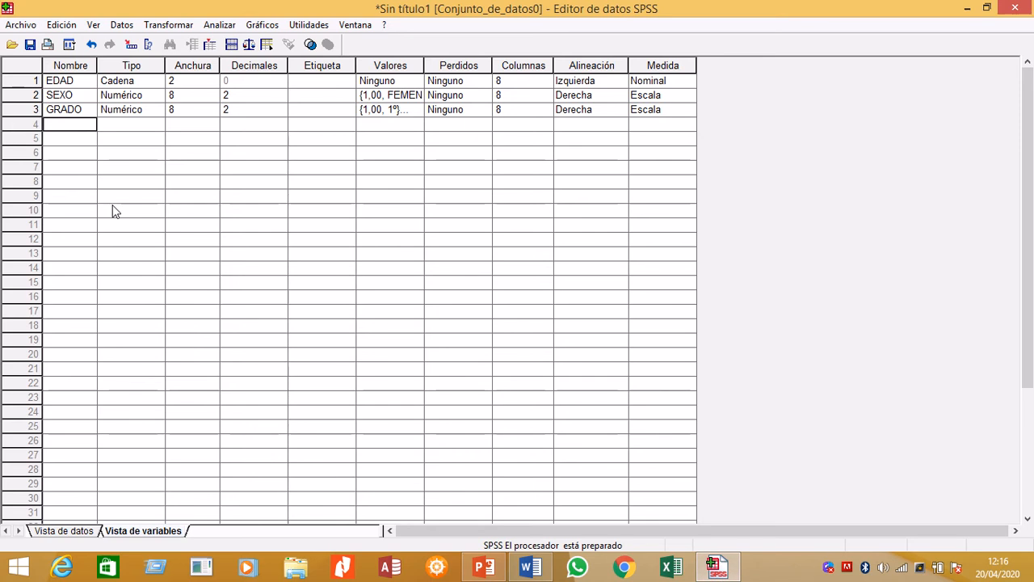
text(PREGUNTA1)
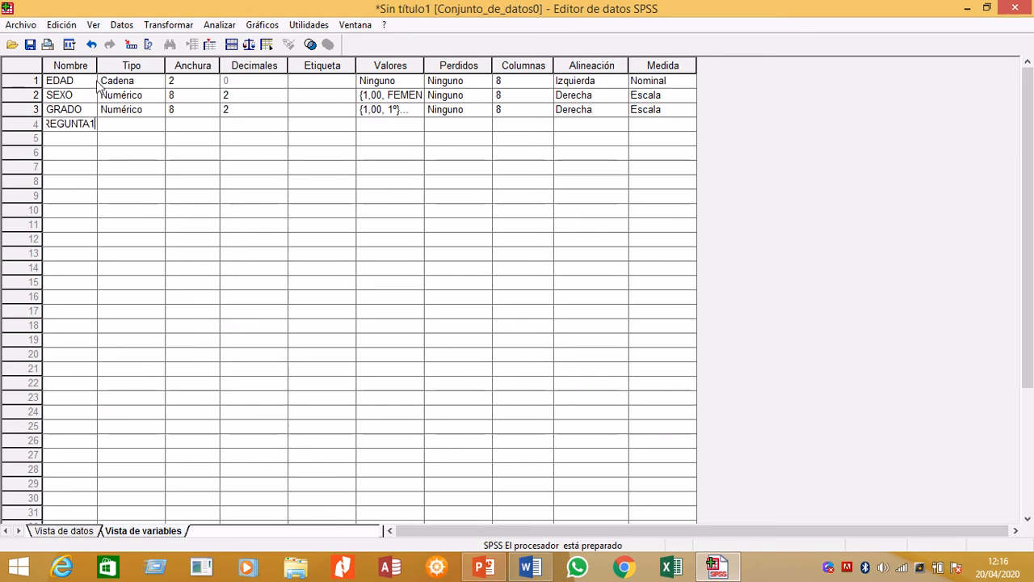
drag(97, 64, 118, 65)
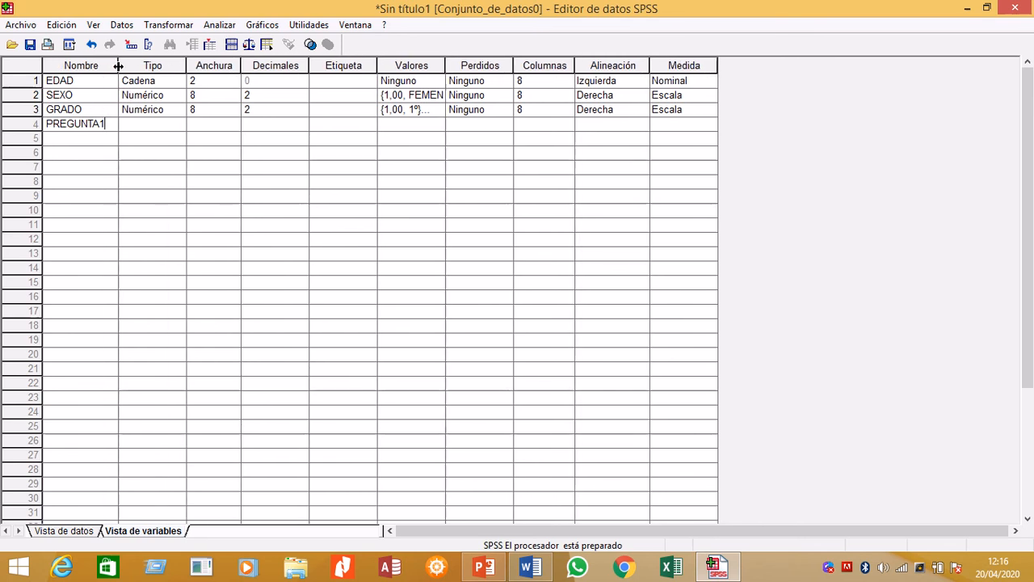
click(133, 127)
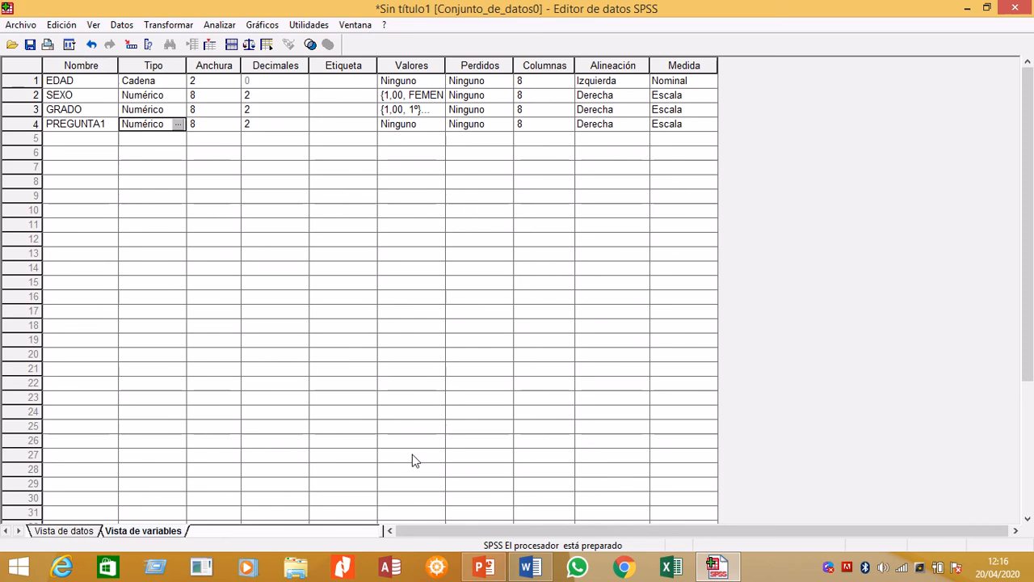
- Copy the question "1.-¿Quién te apoya en tus estudios?" from the Word survey into the Etiqueta of PREGUNTA1 in SPSS
click(538, 570)
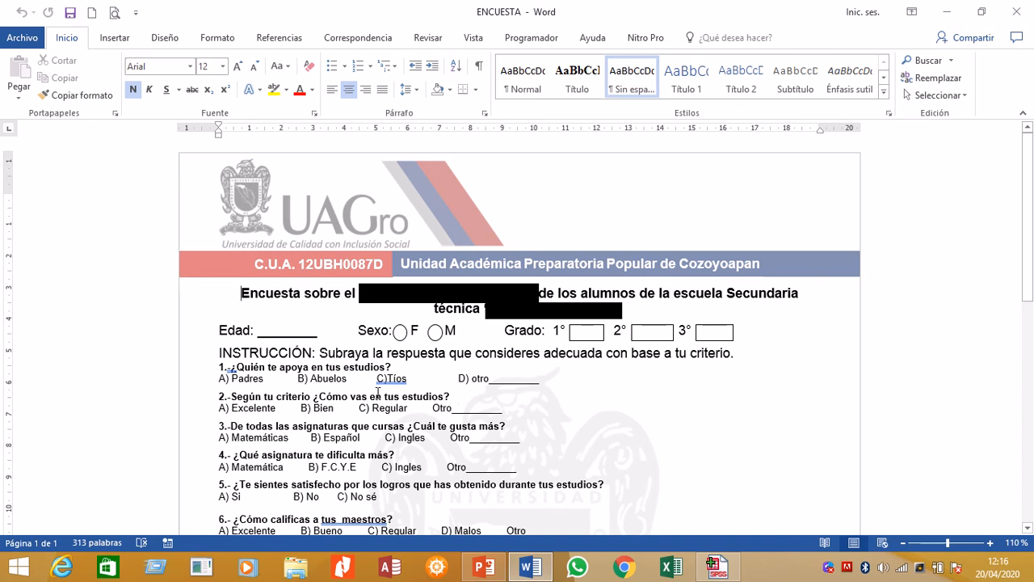
mouse_move(541, 569)
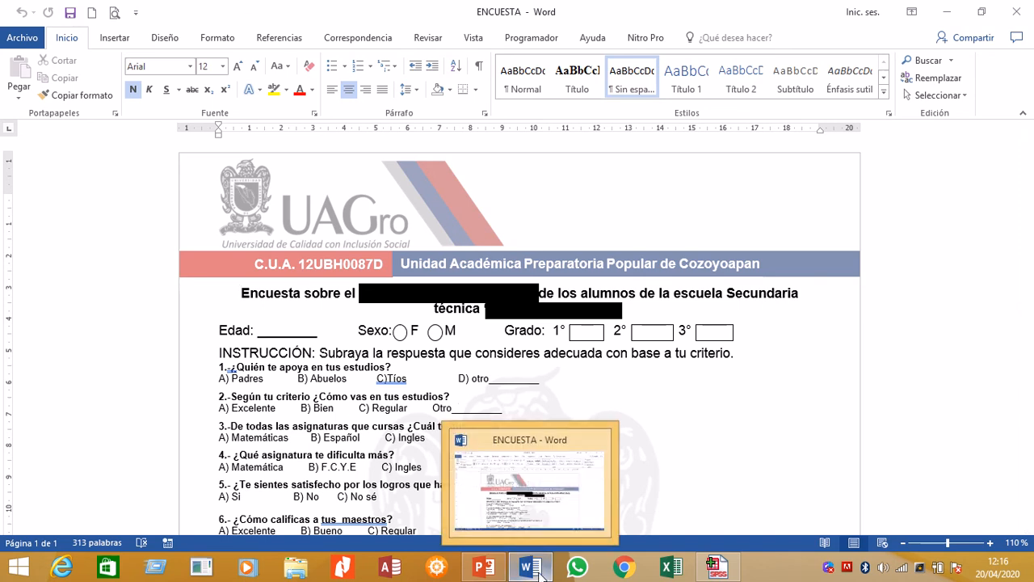
click(714, 568)
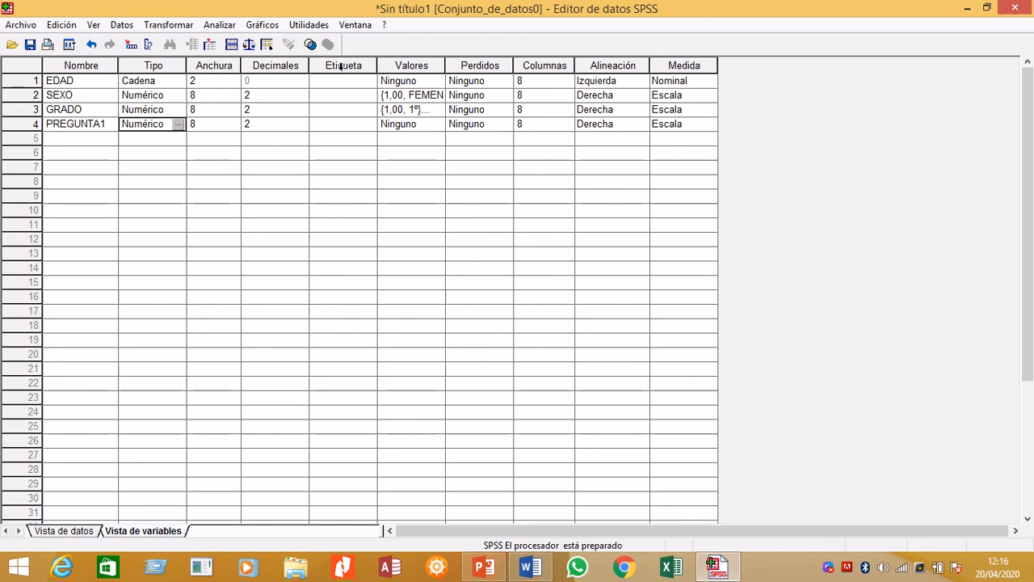
click(344, 127)
click(535, 569)
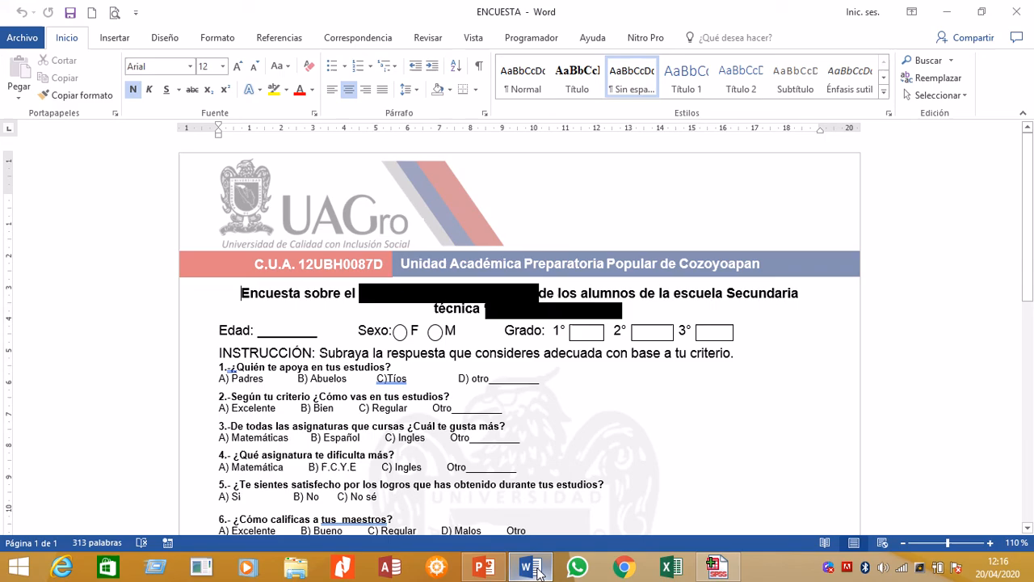
click(200, 372)
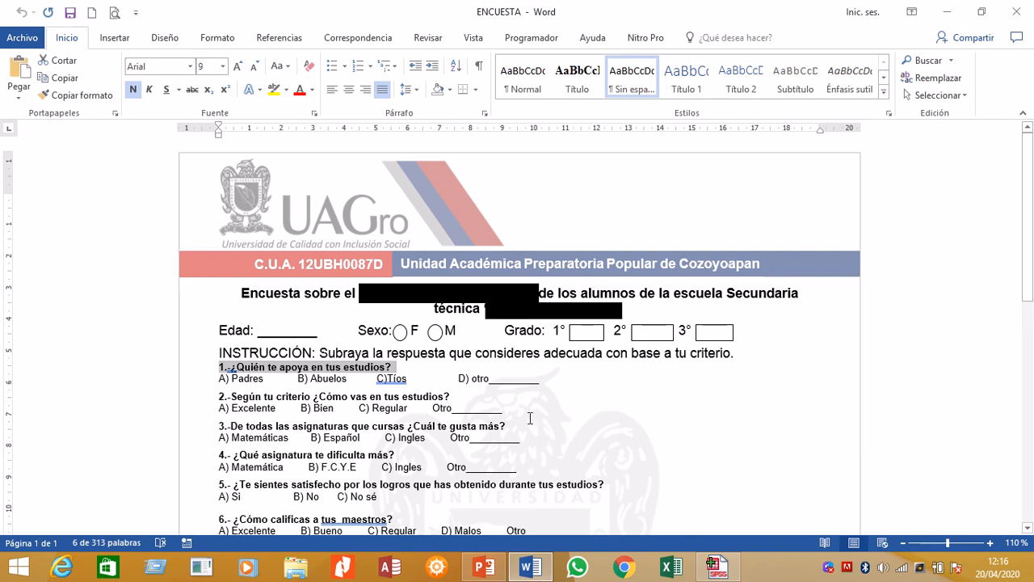
click(716, 567)
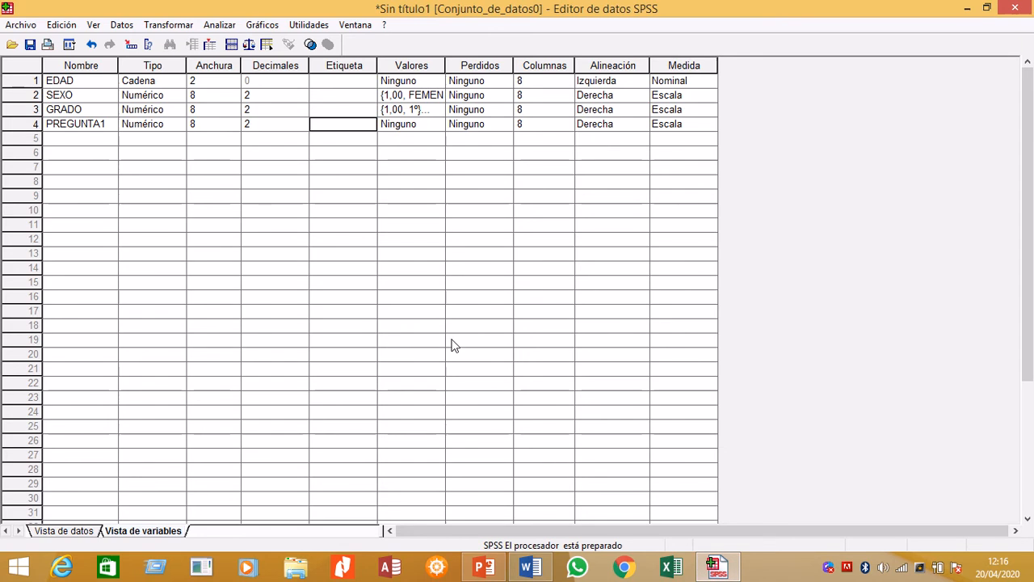
key(ctrl+v)
- Widen the Etiqueta column just enough to fit the full question text of PREGUNTA1
drag(378, 65, 444, 79)
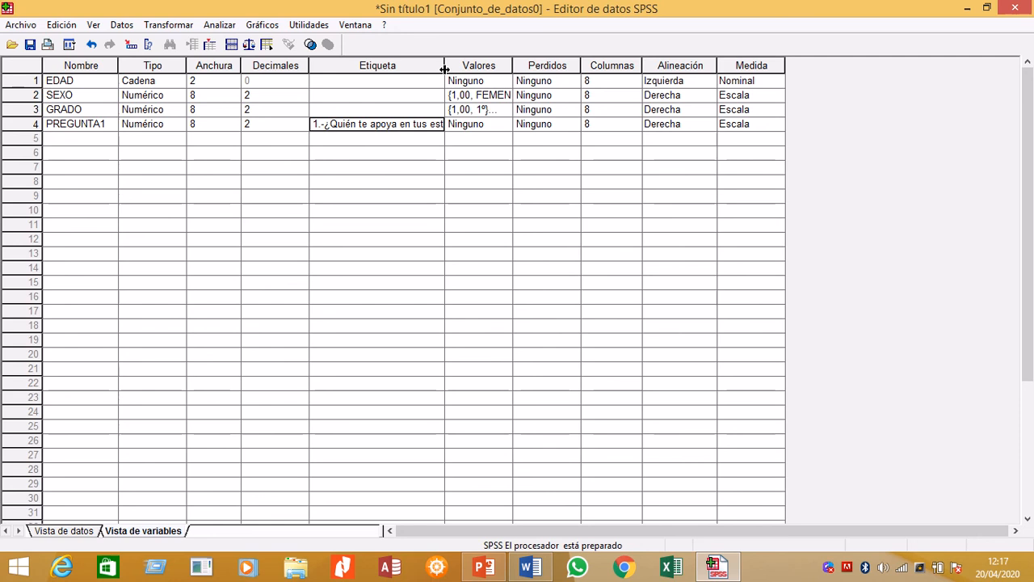
drag(445, 70, 562, 81)
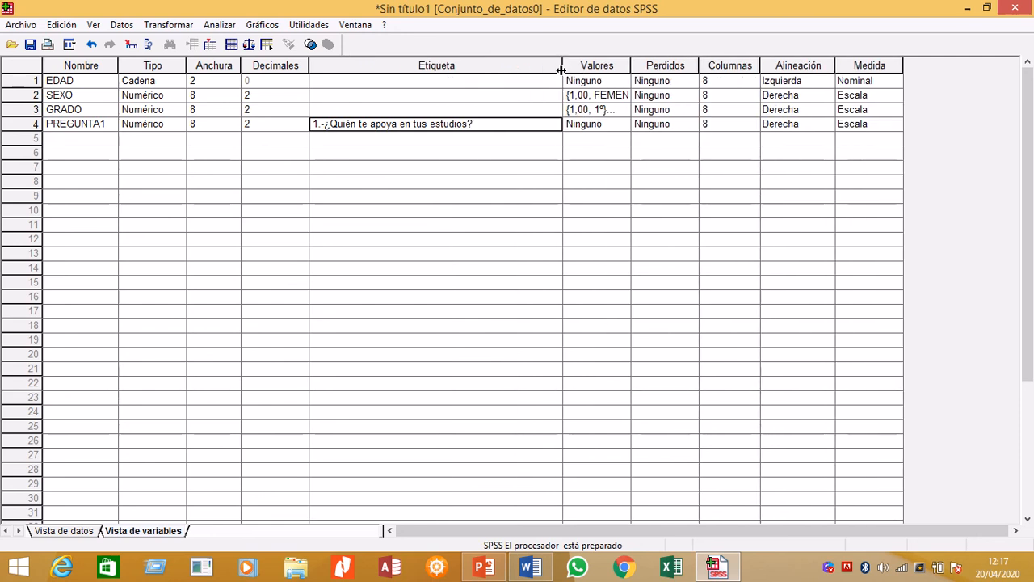
drag(561, 69, 500, 73)
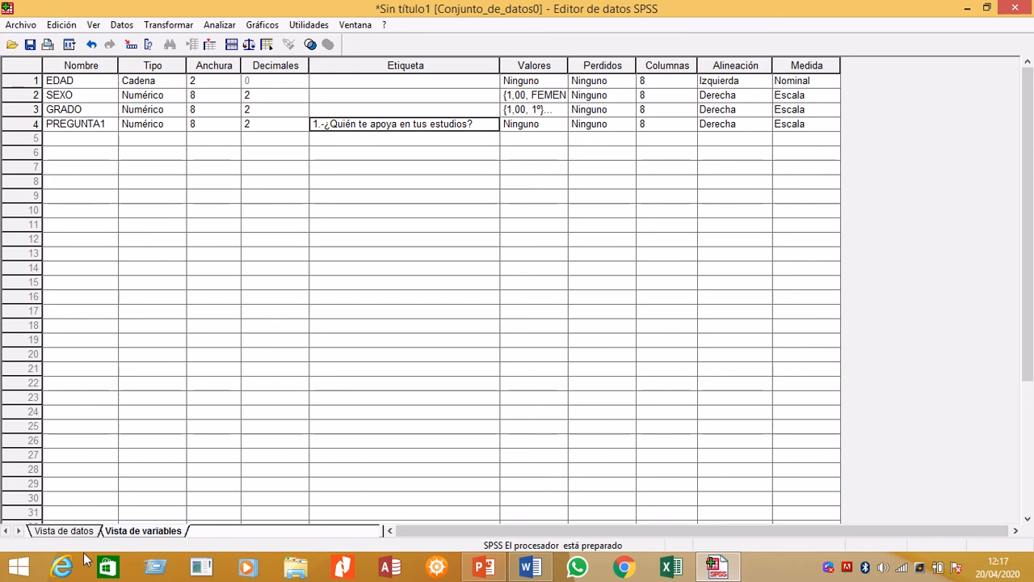
- Widen the PREGUNTA1 column in the data view to a width of 11 and return to the variable view
click(65, 531)
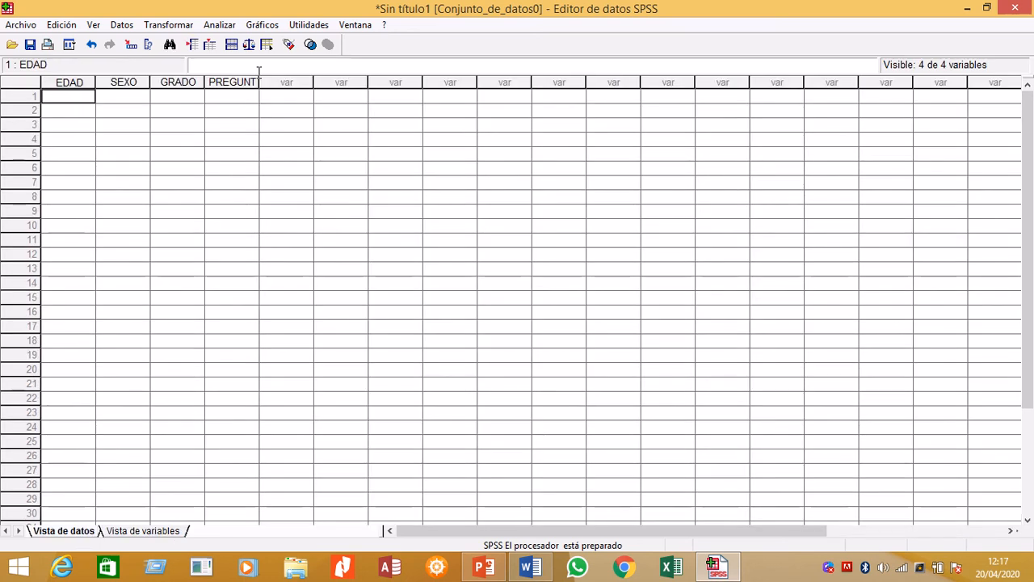
drag(259, 82, 282, 82)
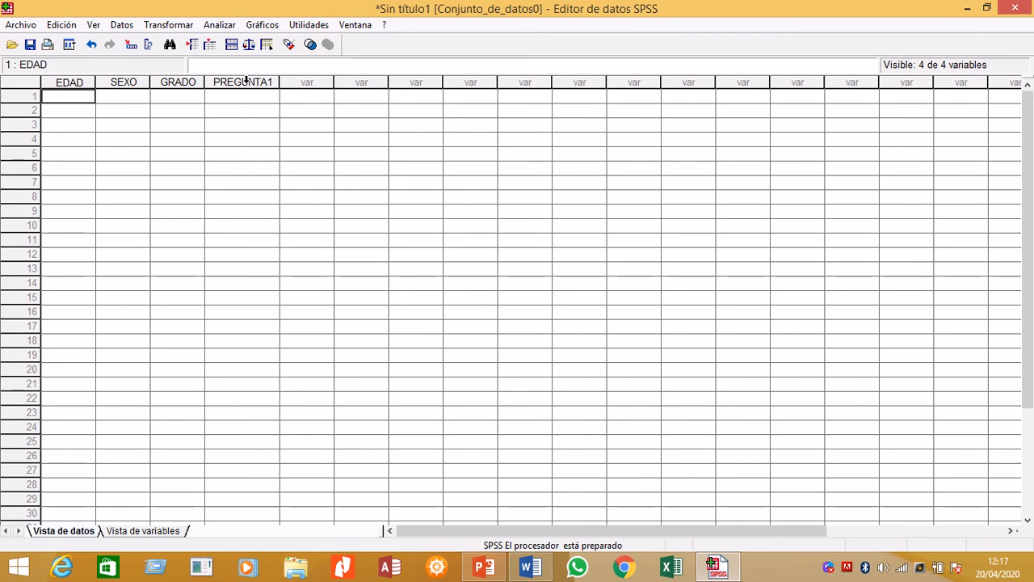
click(143, 531)
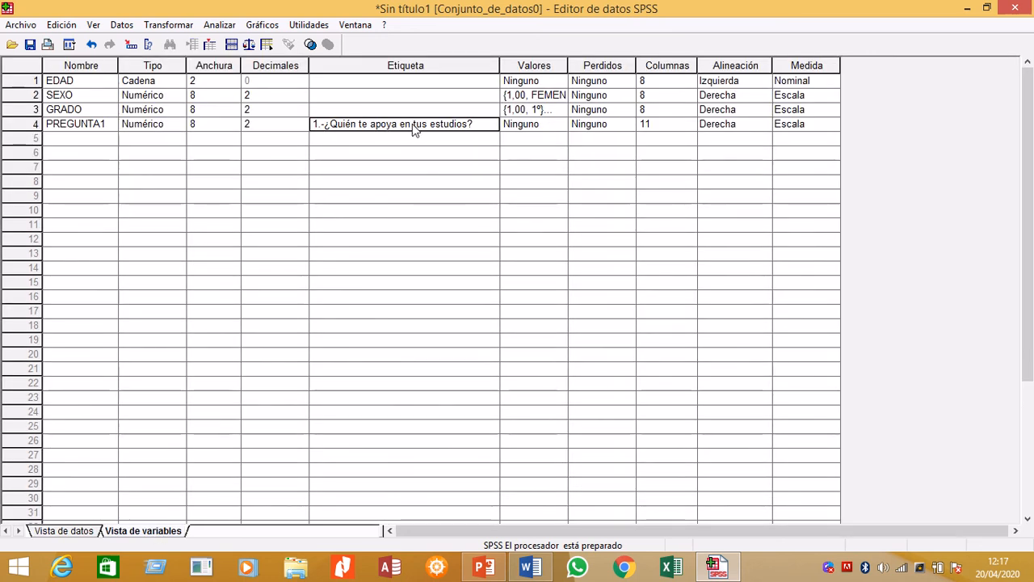
- Add the value label 1 = Padres to PREGUNTA1, copying the answer text from option A of question 1 in the Word survey
click(532, 126)
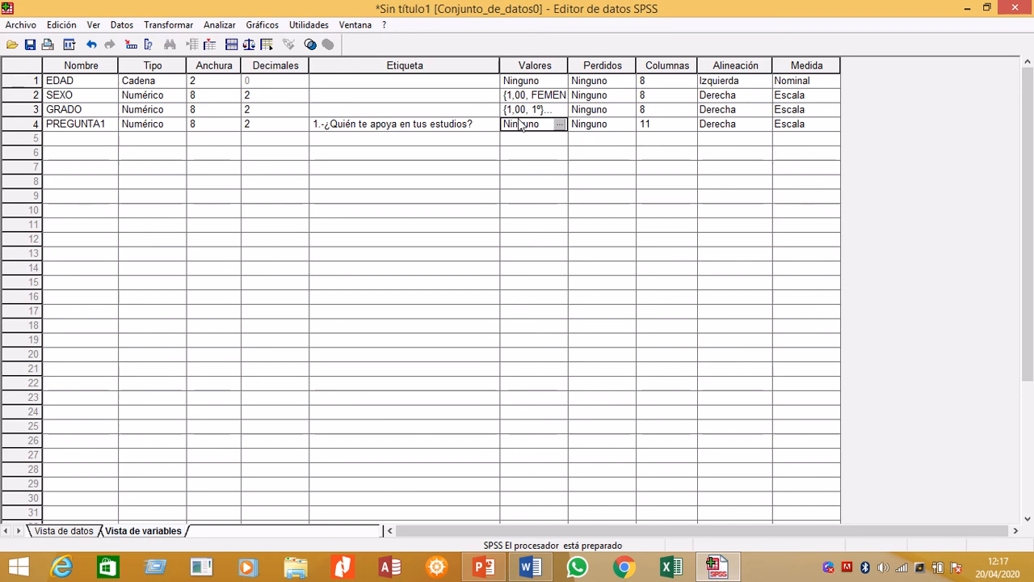
click(560, 126)
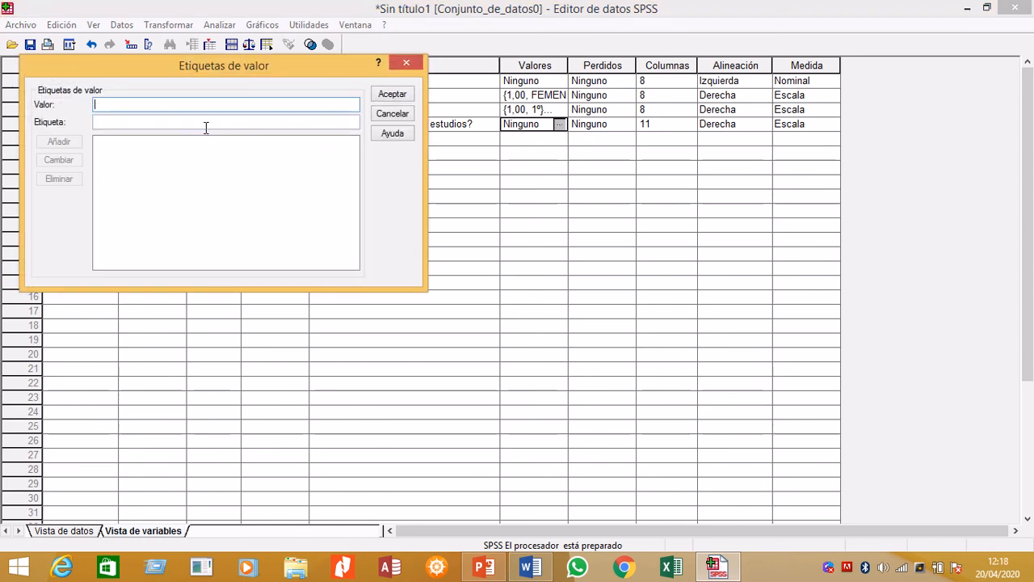
text(1)
click(529, 567)
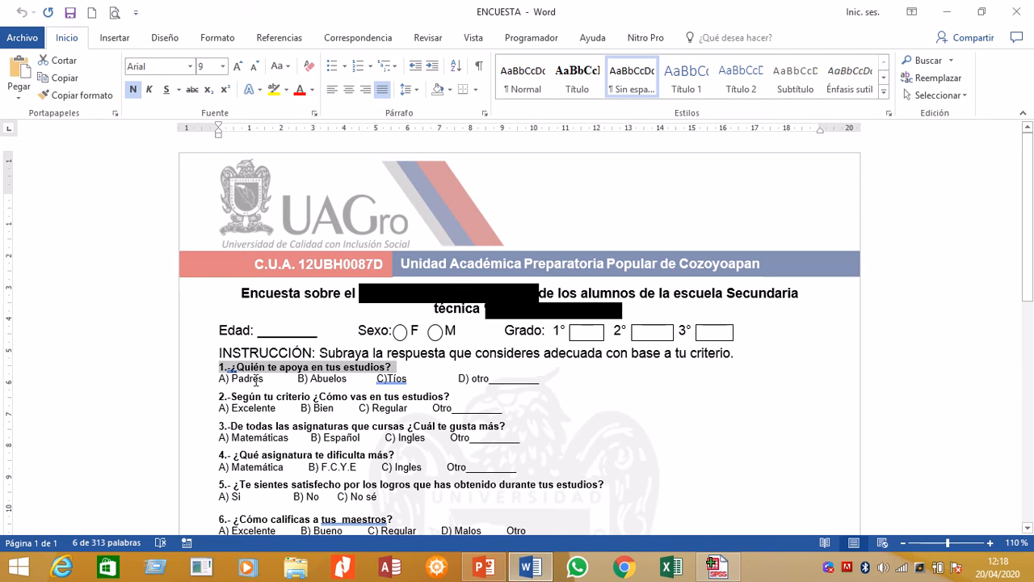
double_click(258, 379)
key(ctrl+c)
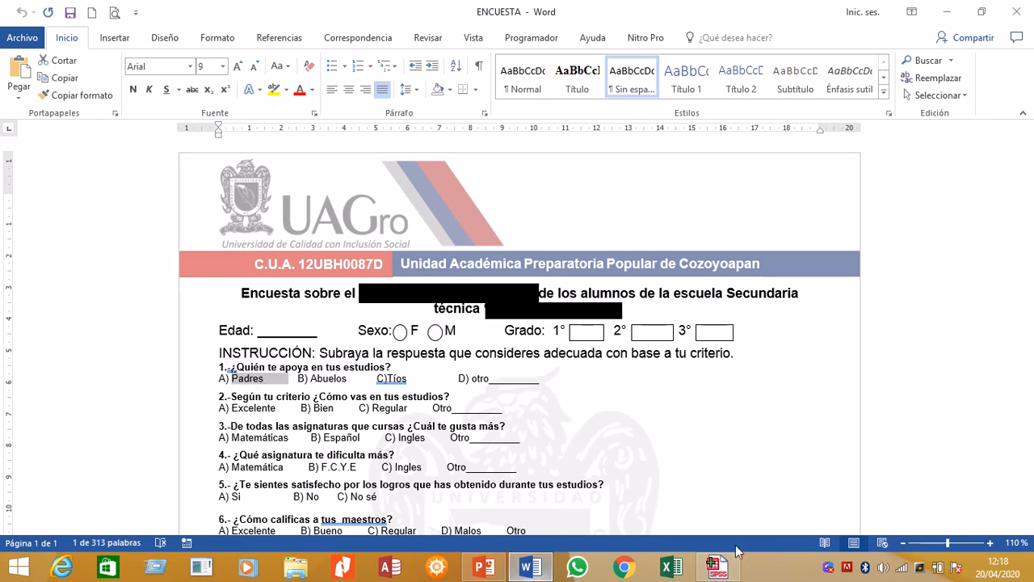
click(722, 566)
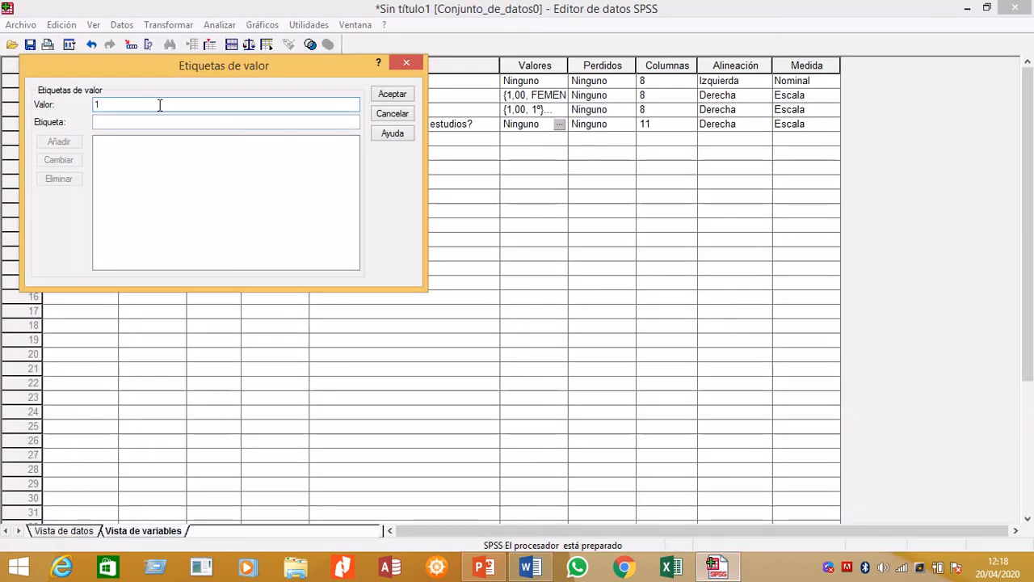
click(148, 124)
key(ctrl+v)
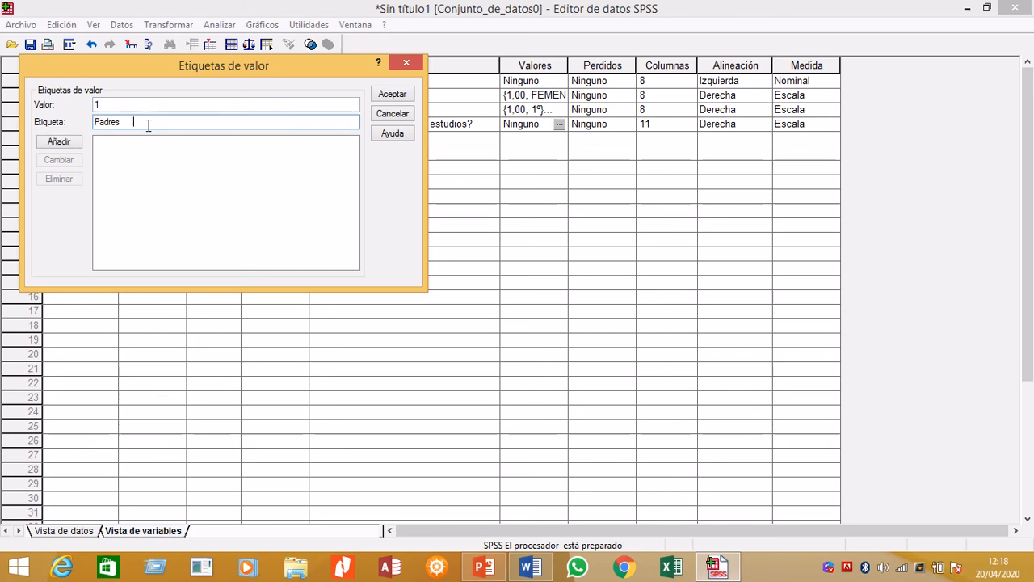
key(Return)
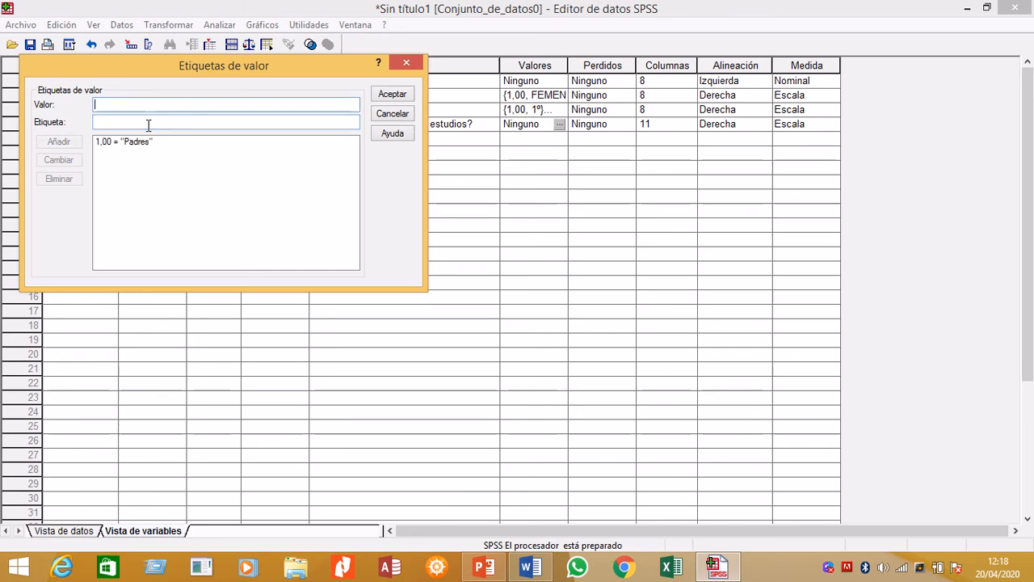
- Add the value label 2 = Abuelos to PREGUNTA1, copying the answer text from option B of question 1 in the Word survey
click(540, 570)
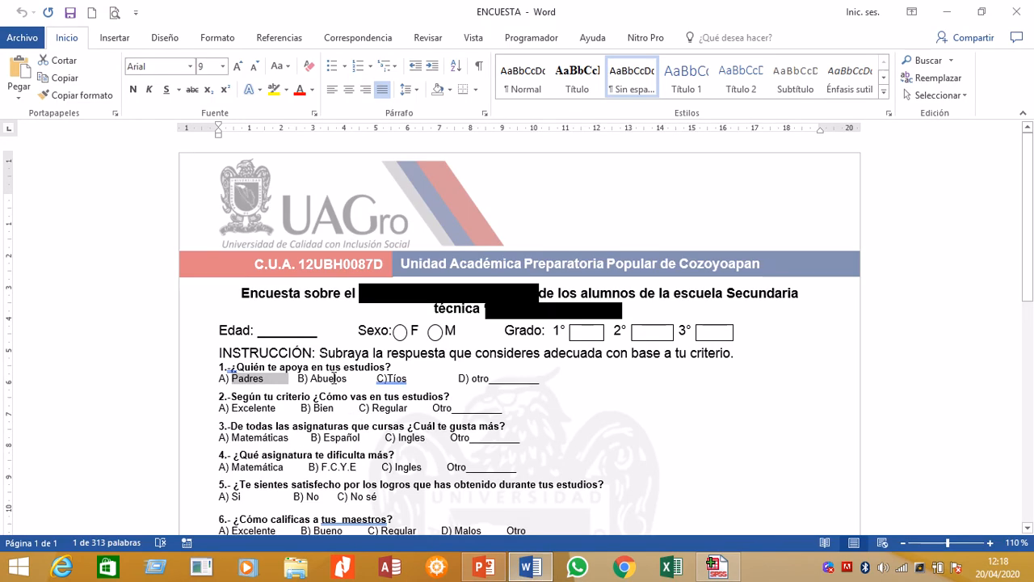
drag(348, 379, 312, 386)
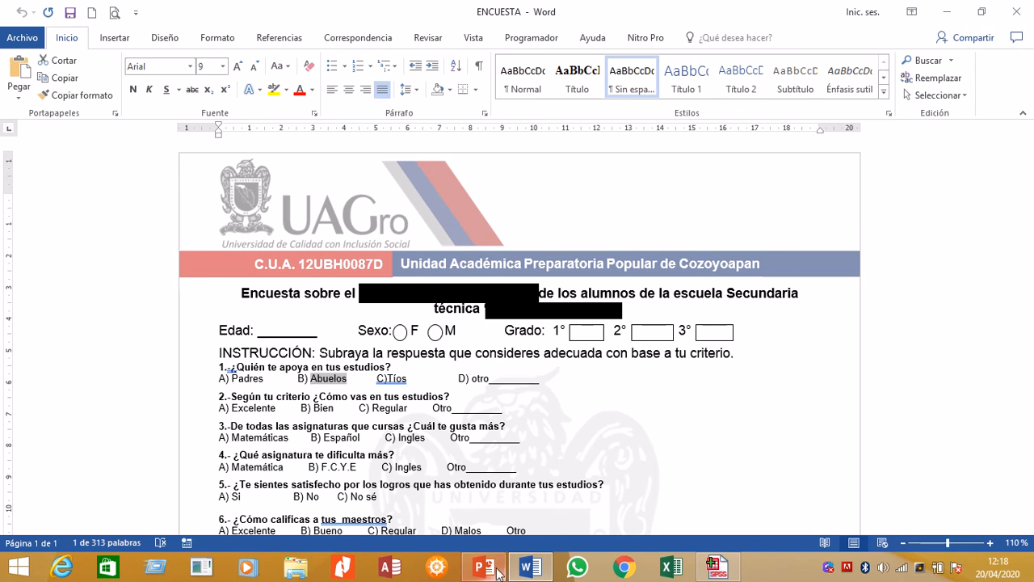
click(725, 573)
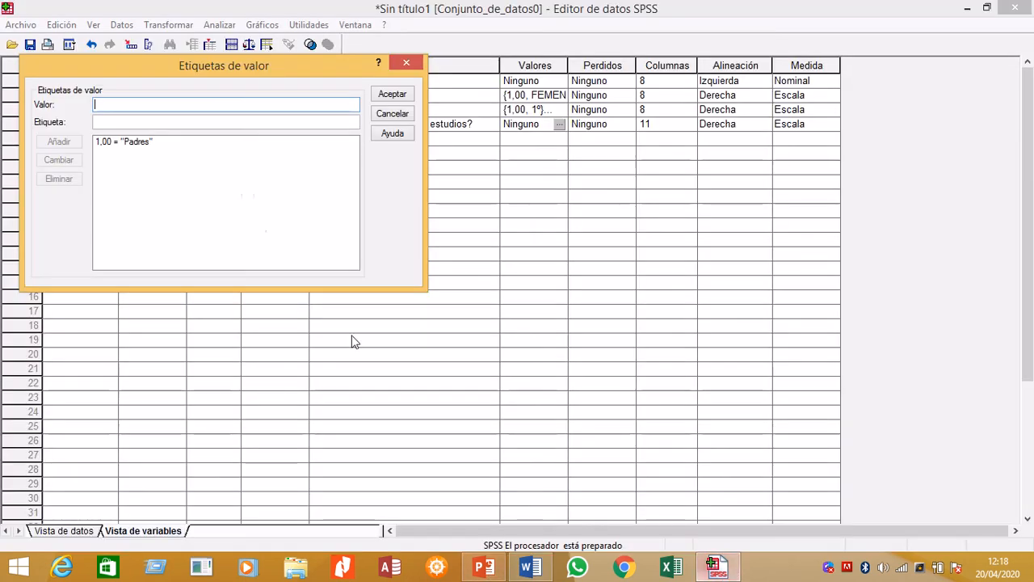
key(Tab)
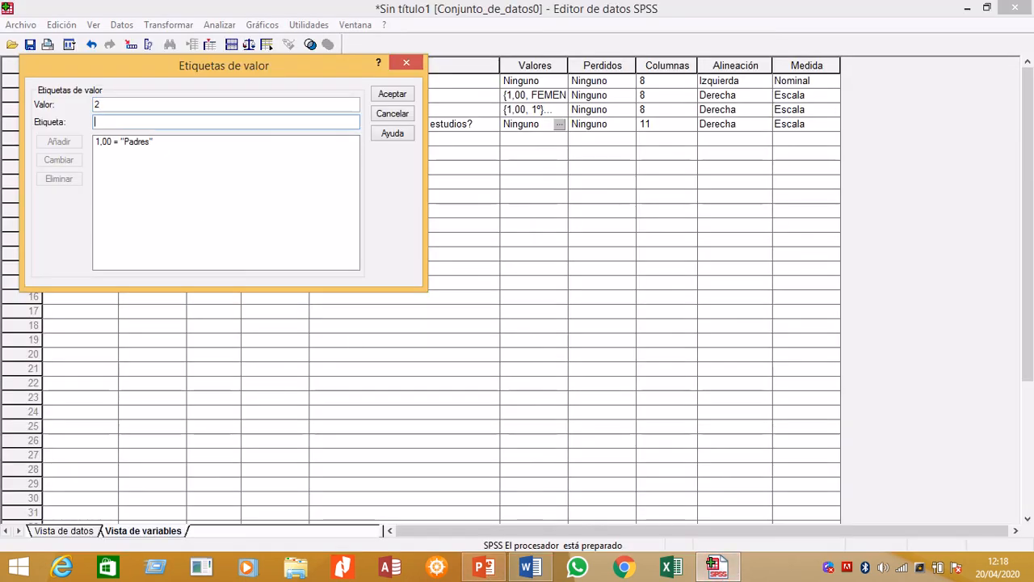
text(Abuelos)
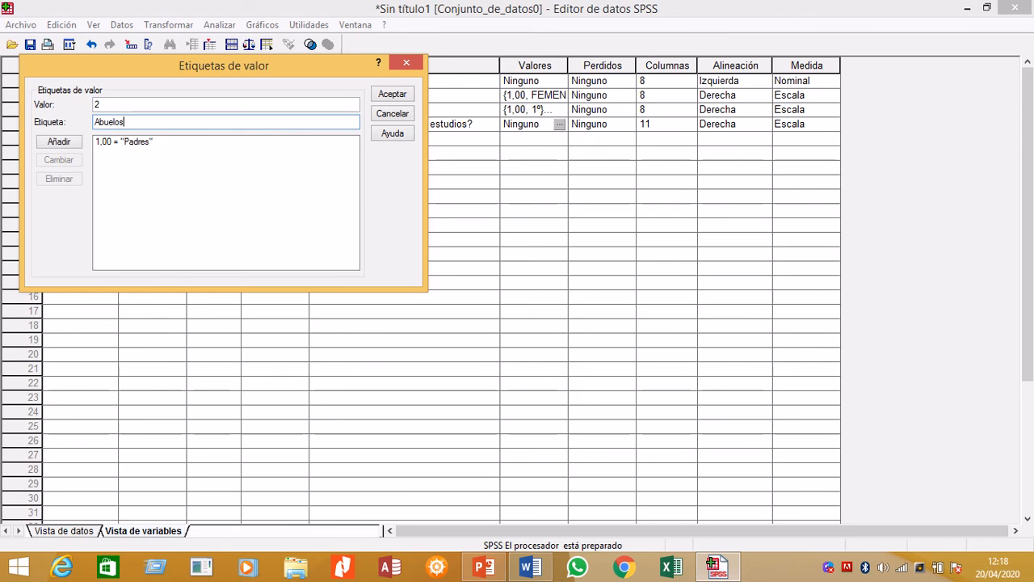
click(66, 144)
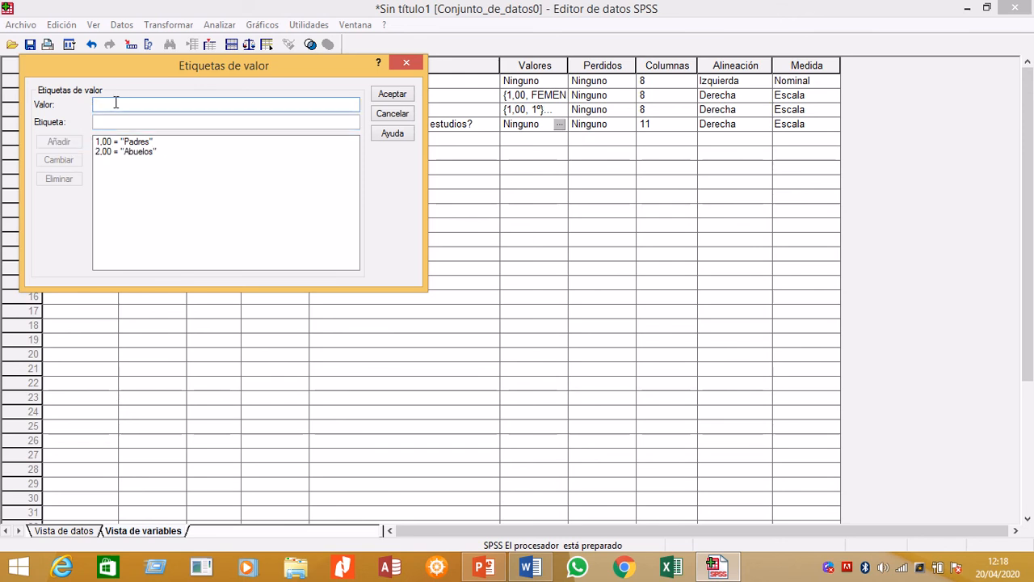
- Add the value label 3 = Tíos to PREGUNTA1, copying the answer text from option C of question 1 in the Word survey
text(3)
key(Tab)
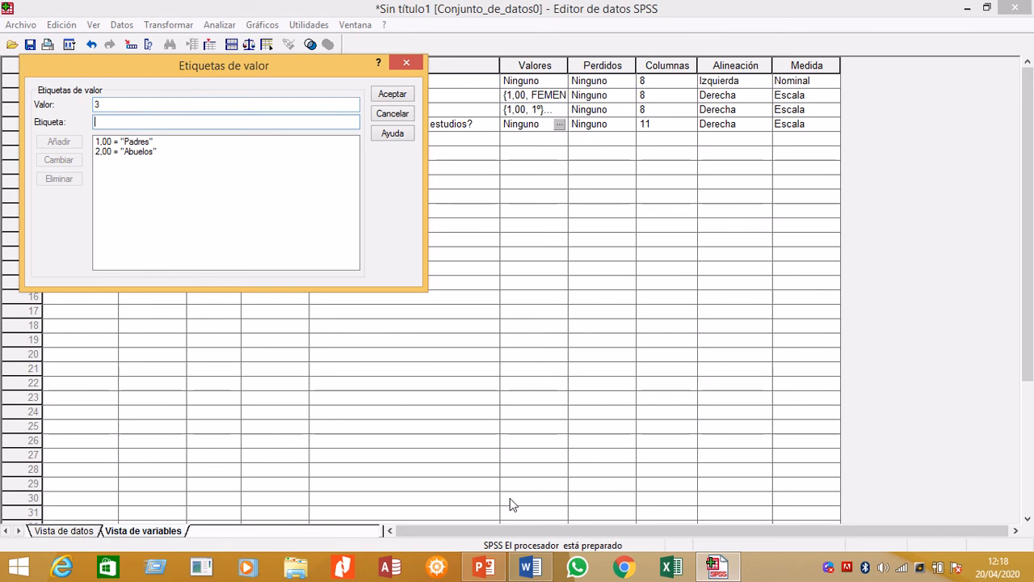
click(530, 567)
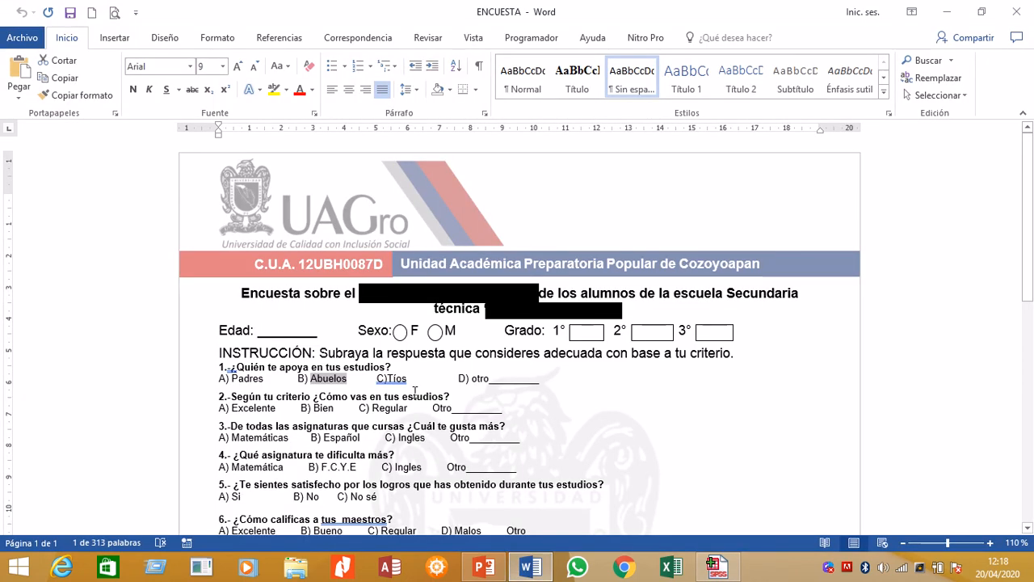
drag(409, 380, 390, 377)
key(ctrl+c)
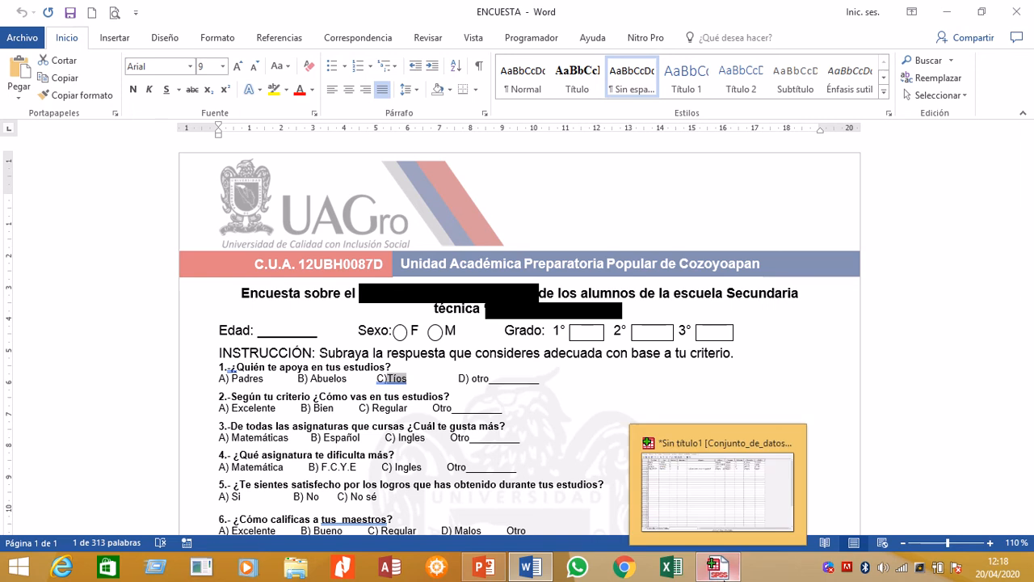
click(715, 565)
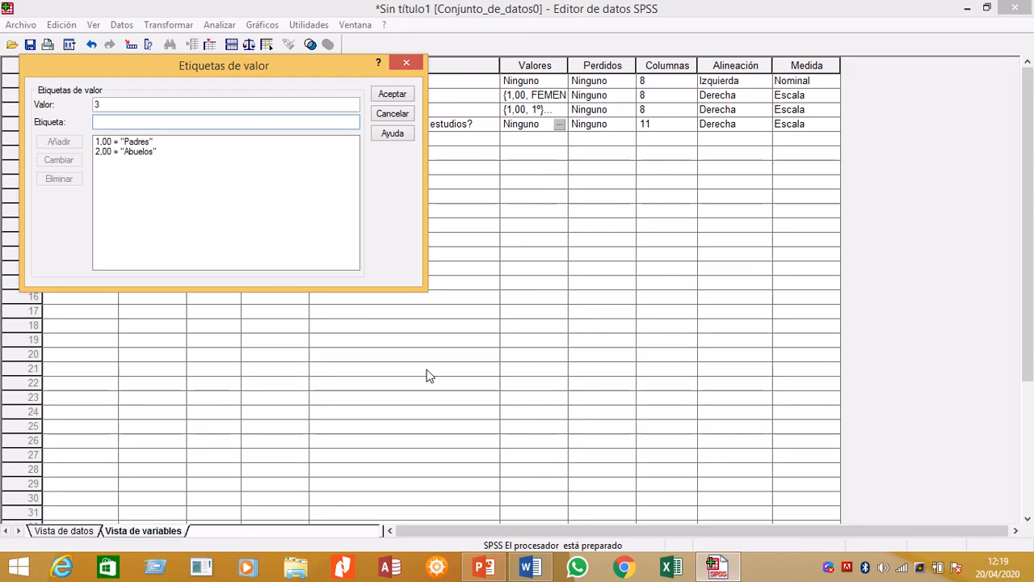
key(ctrl+v)
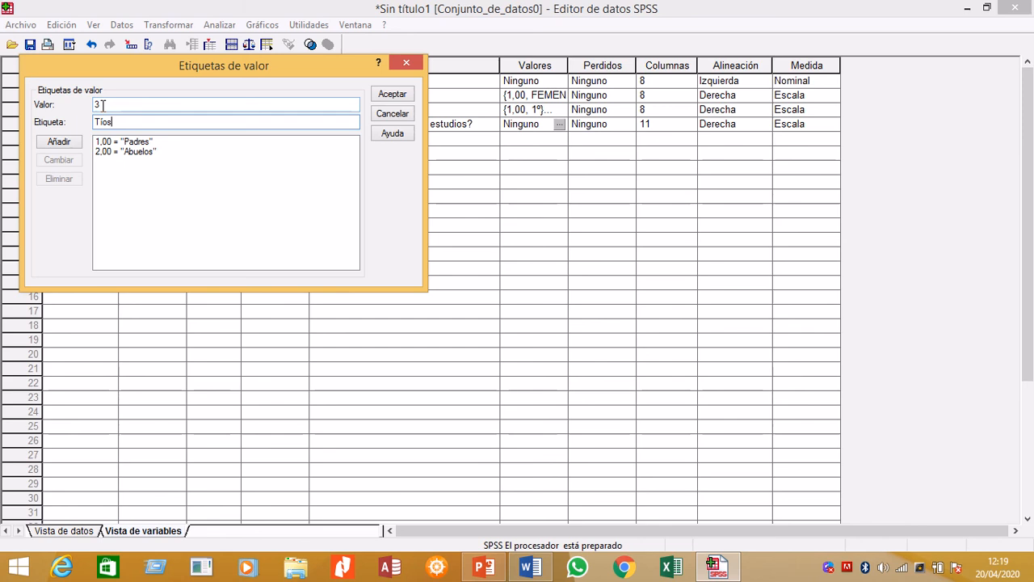
click(74, 142)
- Add the value label 4 = otro from option D of question 1 in the Word survey and accept the PREGUNTA1 value labels
text(4)
key(Tab)
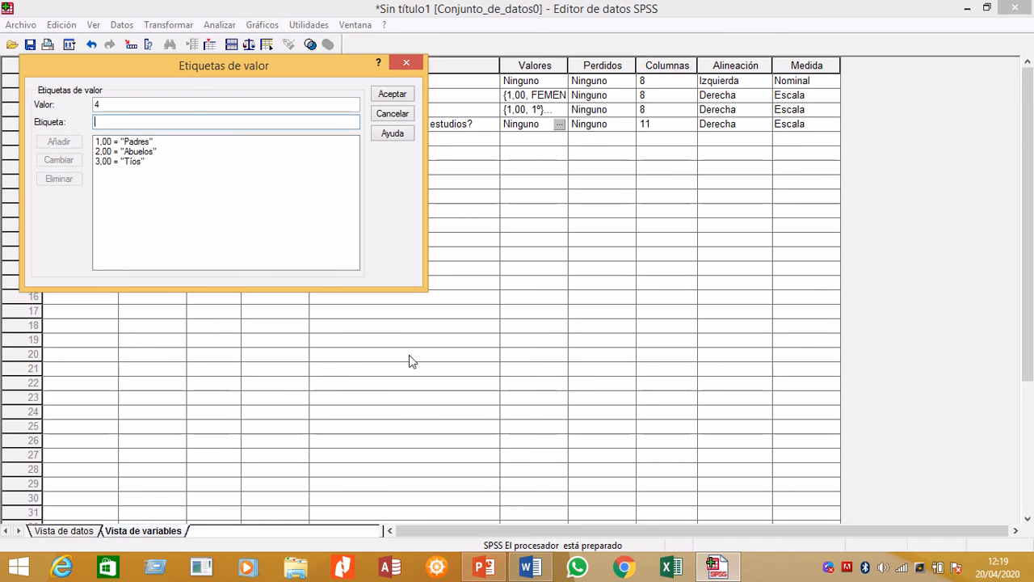
click(542, 569)
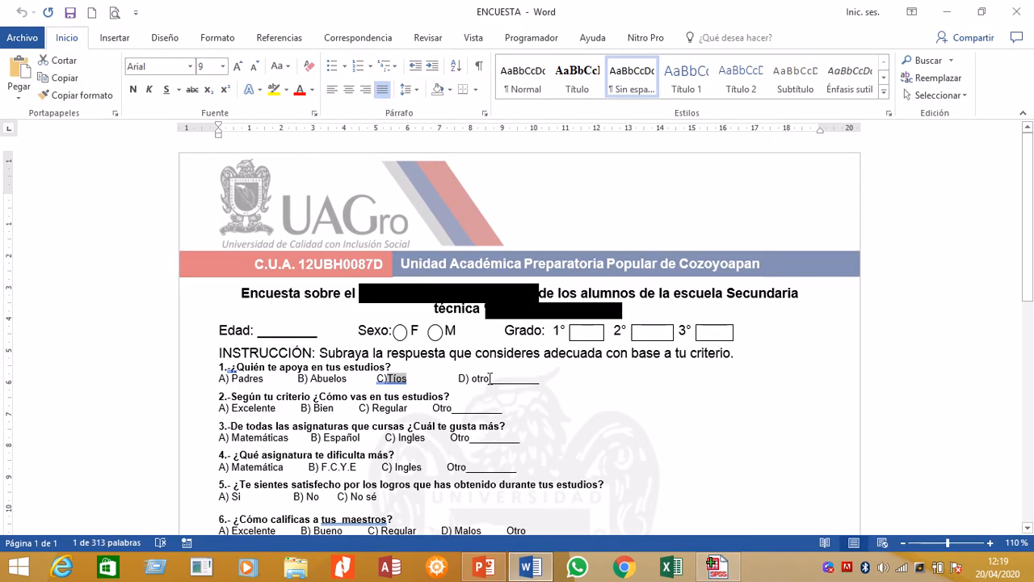
drag(490, 378, 473, 383)
key(ctrl+c)
mouse_move(544, 560)
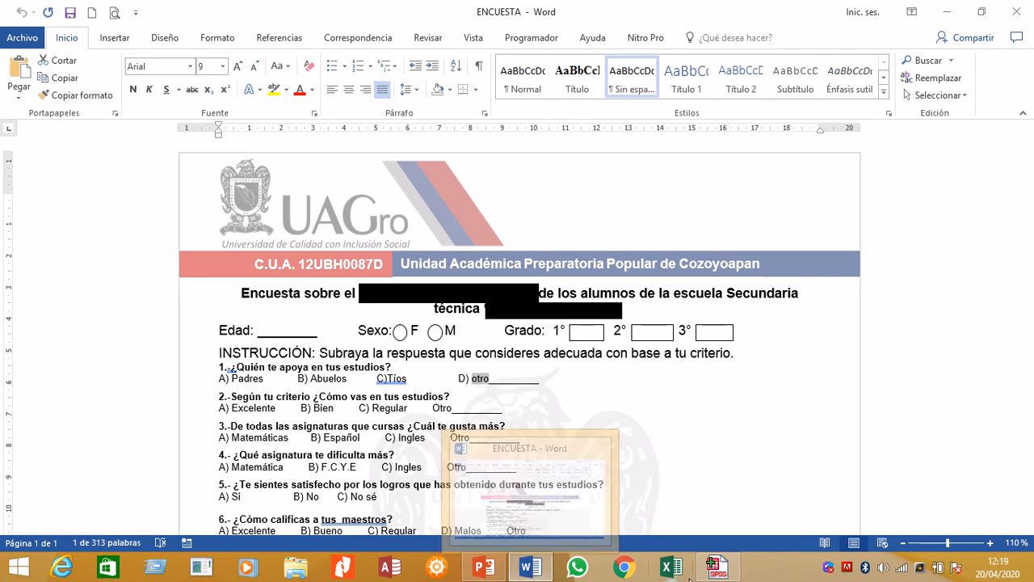
click(716, 567)
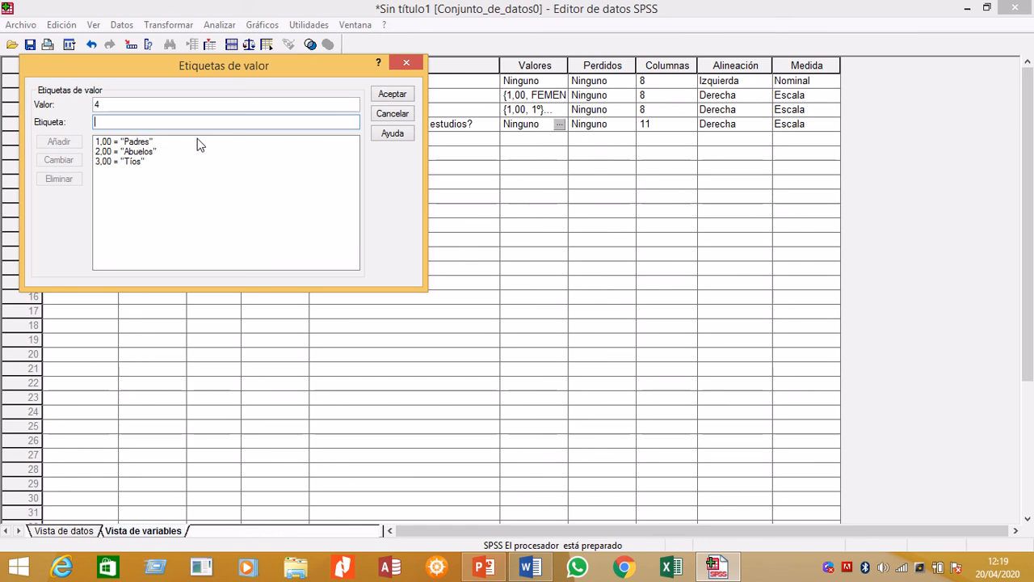
key(ctrl+v)
click(59, 142)
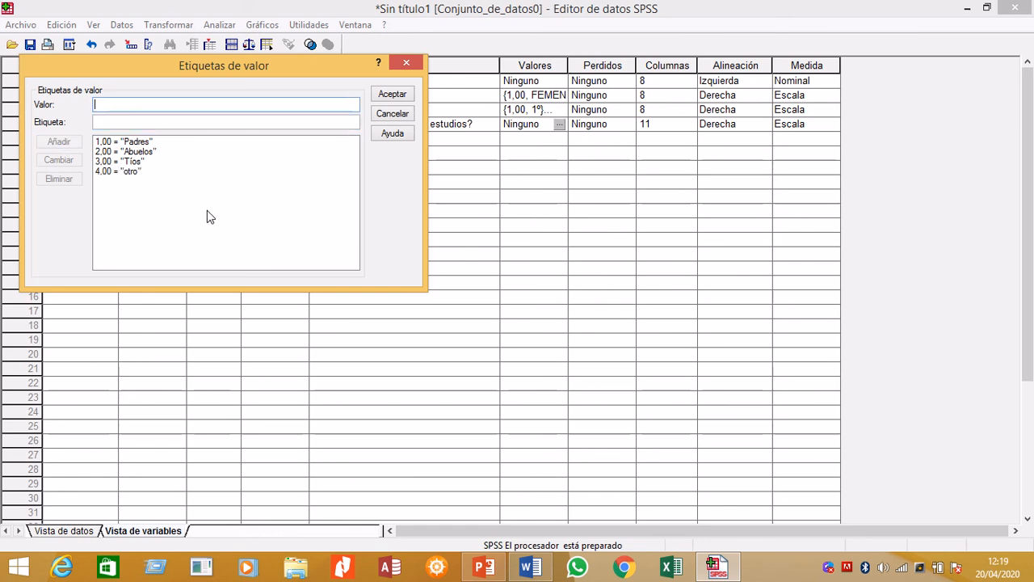
click(391, 95)
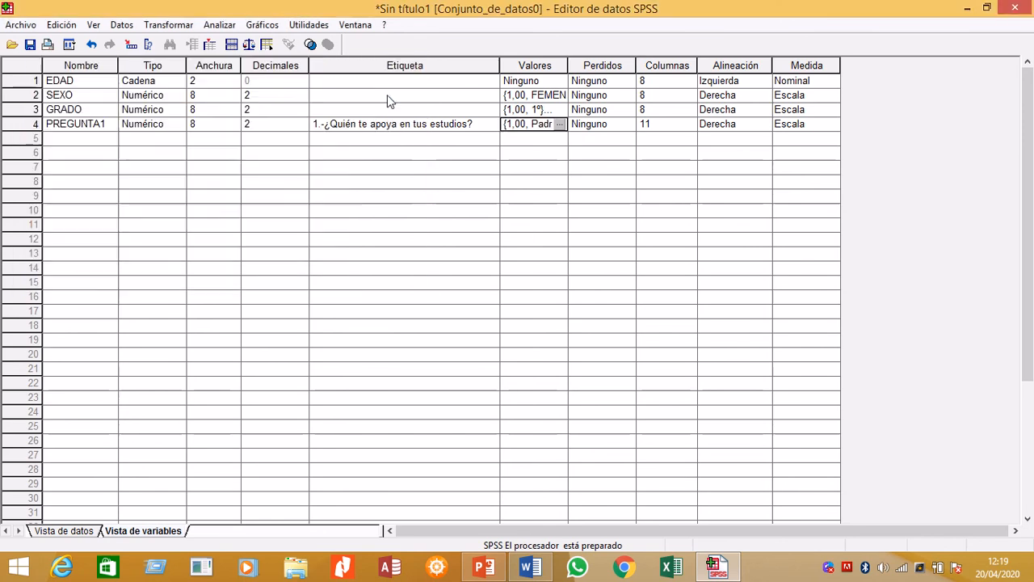
- Create a new variable named PREGUNTA2 in row 5 of the variable view
click(102, 143)
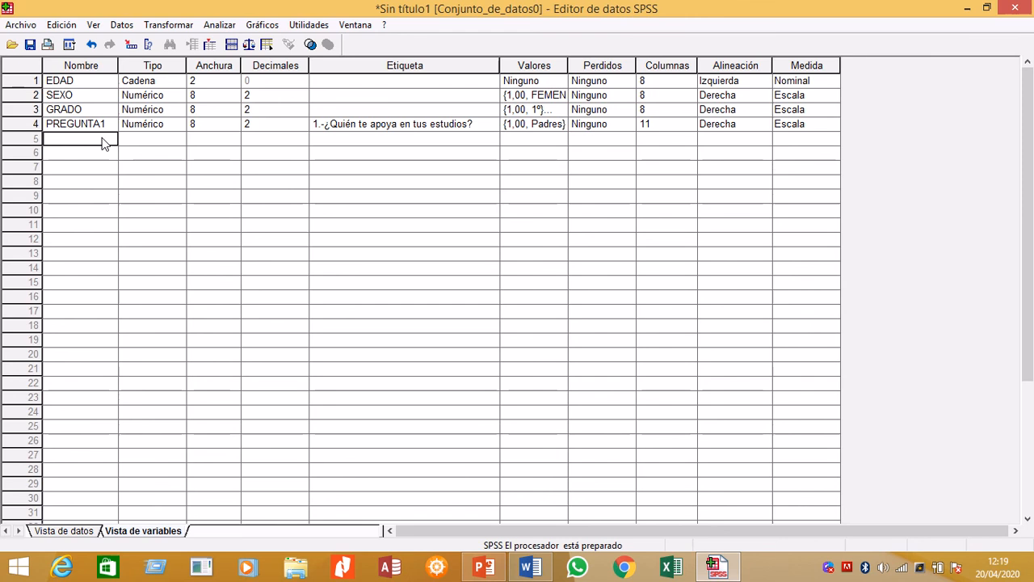
text(PREGUNTA2)
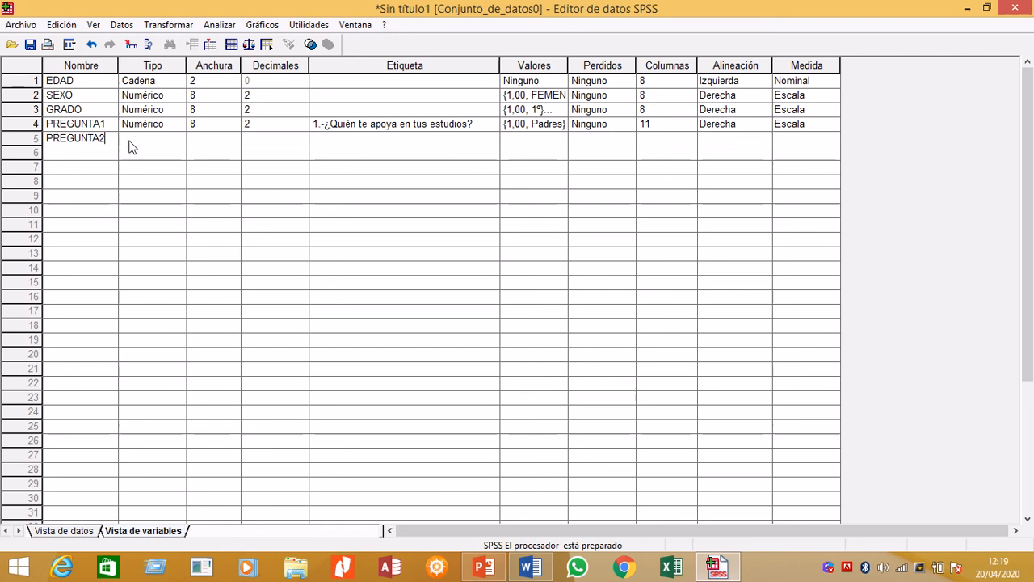
click(137, 139)
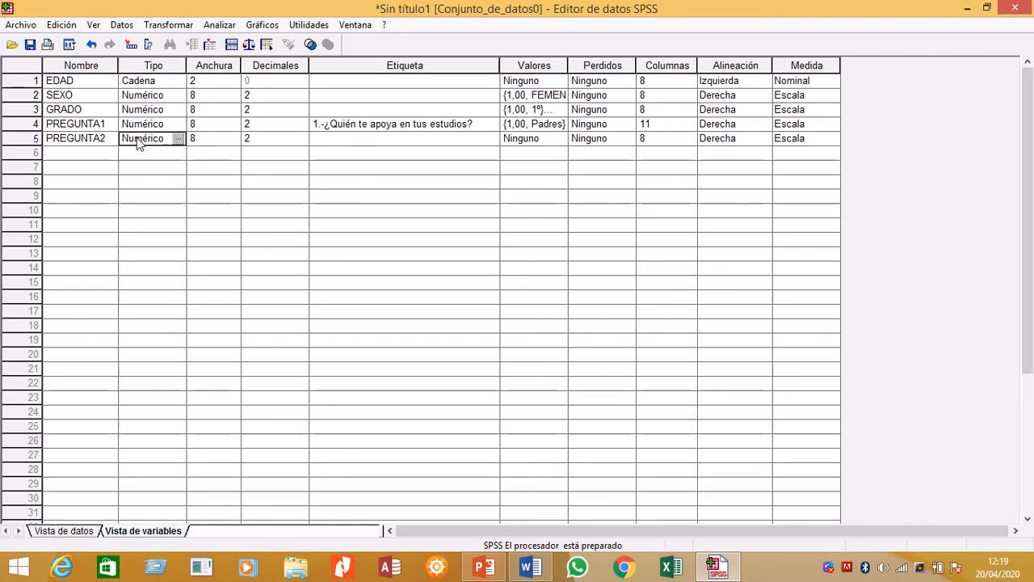
- Copy the question "2.-Según tu criterio ¿Cómo vas en tus estudios?" from the Word survey into the Etiqueta of PREGUNTA2 in SPSS
click(534, 570)
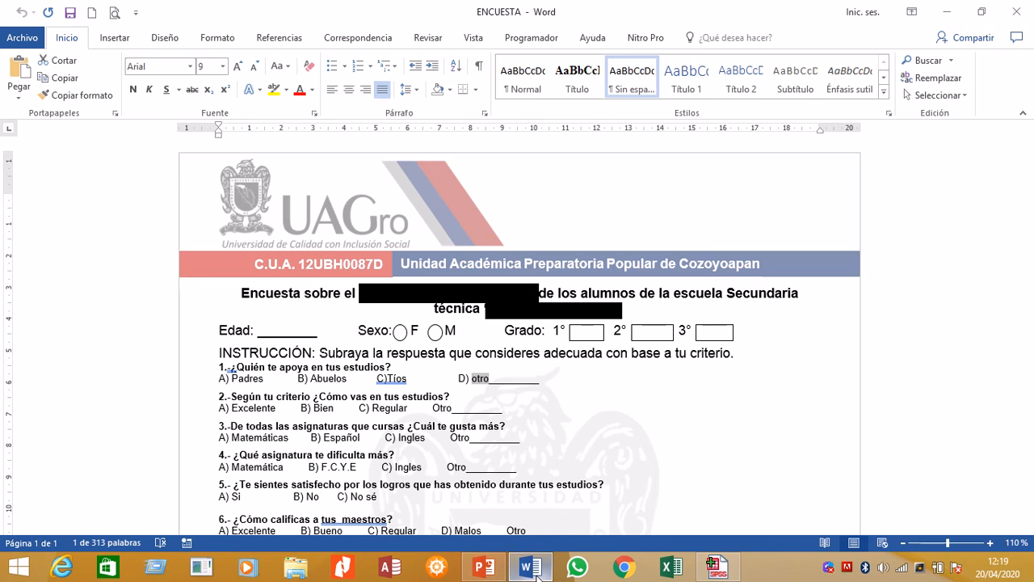
click(727, 572)
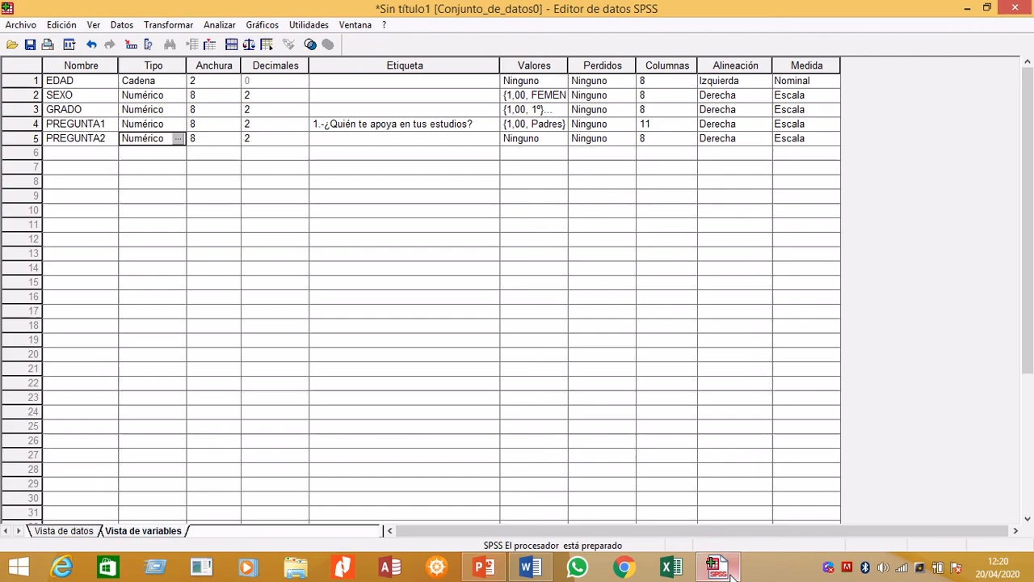
click(345, 139)
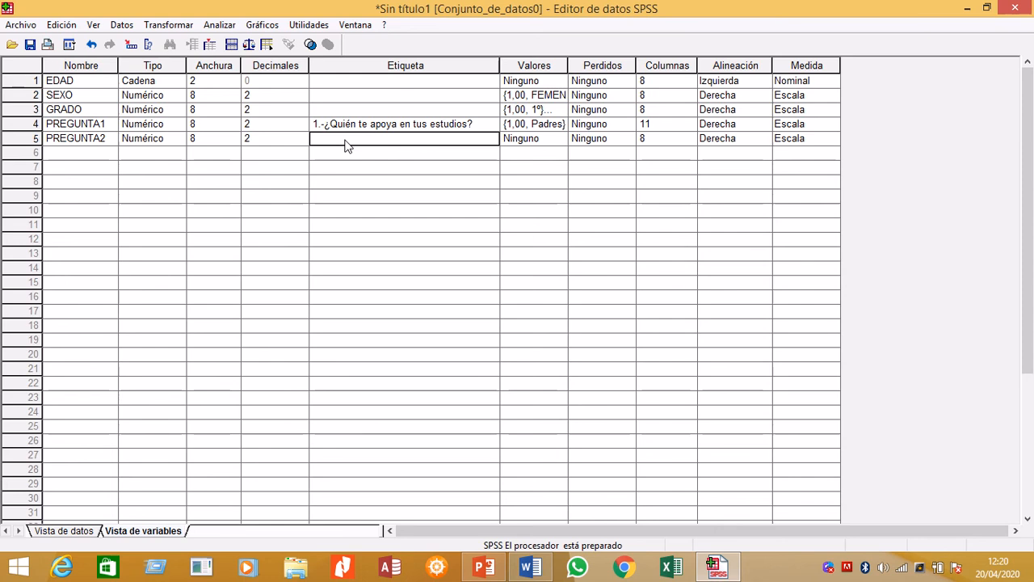
click(532, 565)
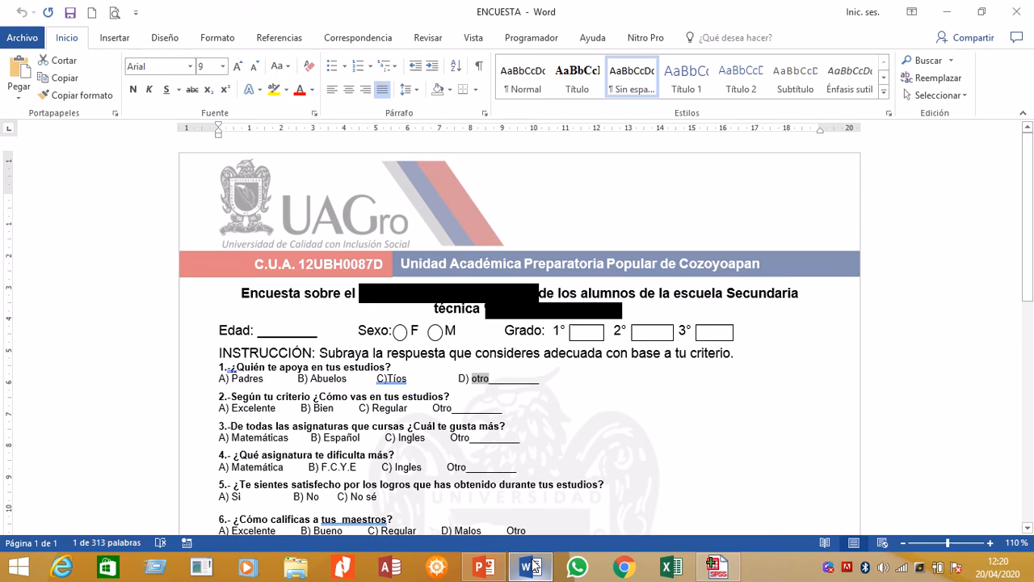
click(203, 398)
key(ctrl+c)
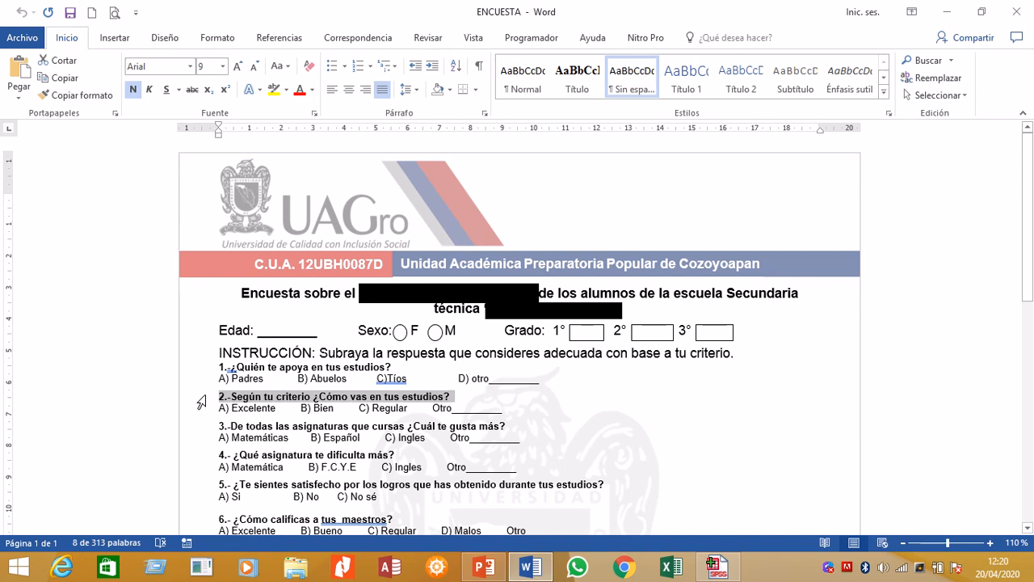
click(715, 567)
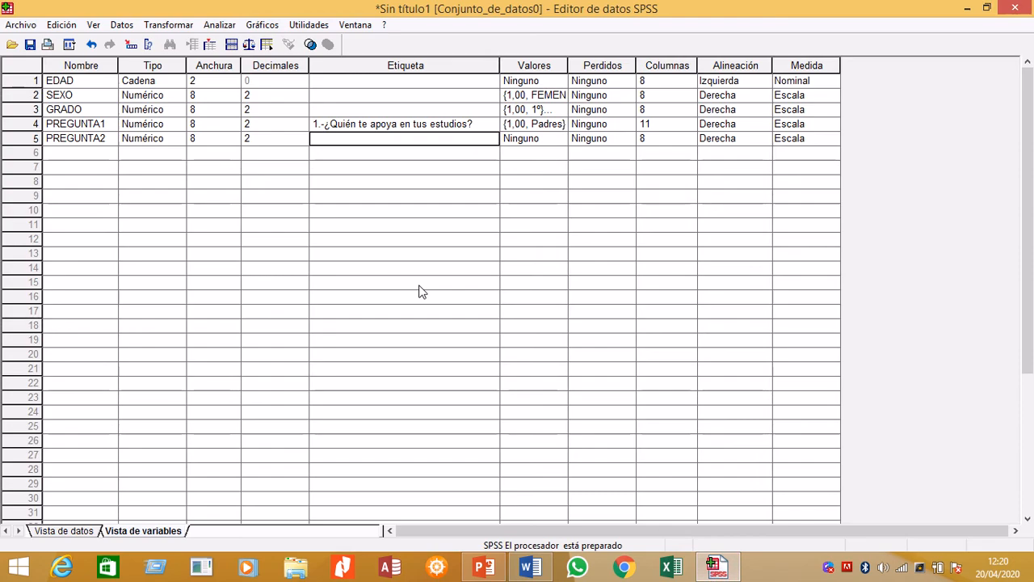
key(ctrl+v)
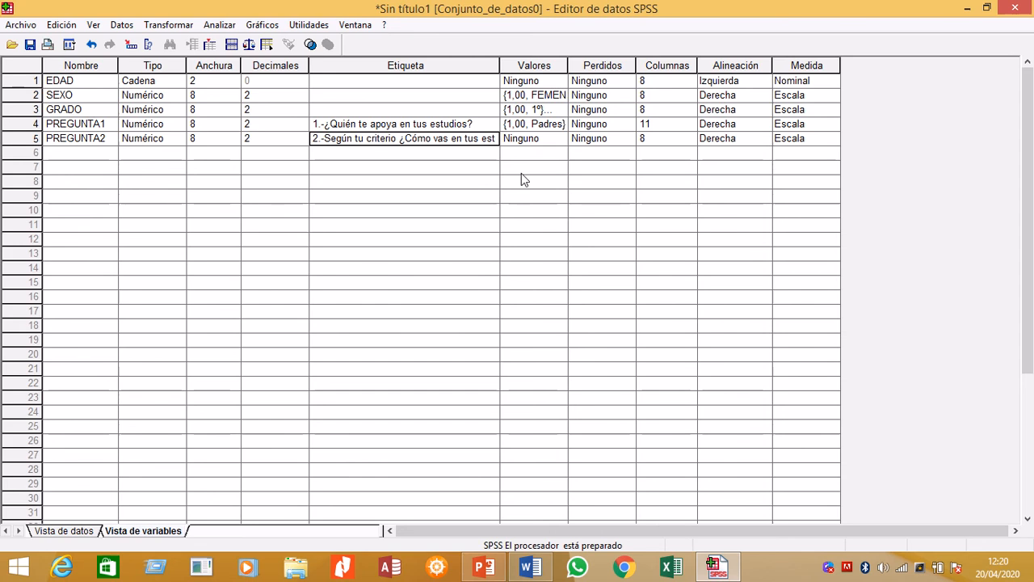
- Add the value label 1 = EXCELENTE to PREGUNTA2, checking the answer options of question 2 in the Word survey
click(535, 142)
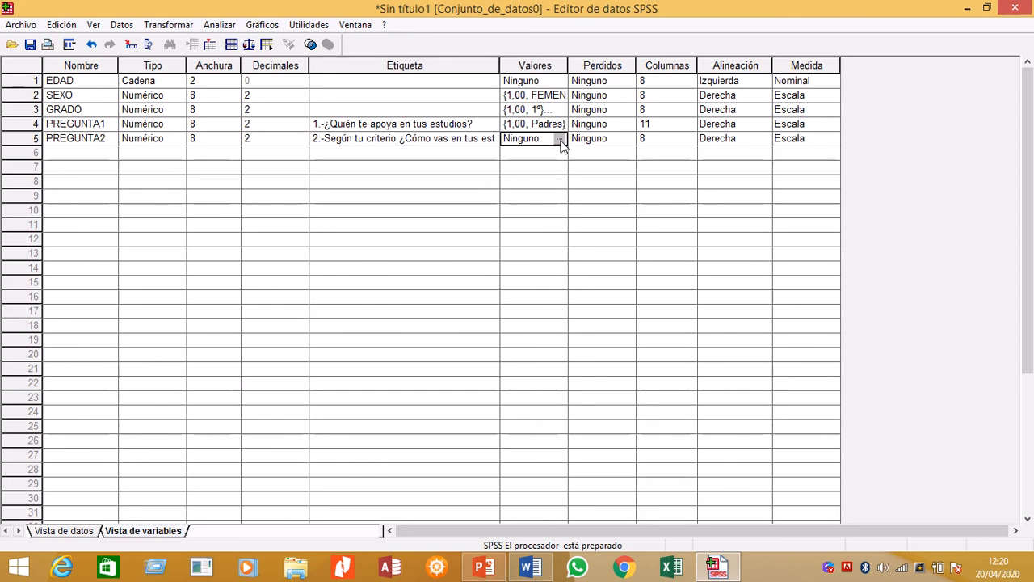
click(559, 140)
text(1)
key(Tab)
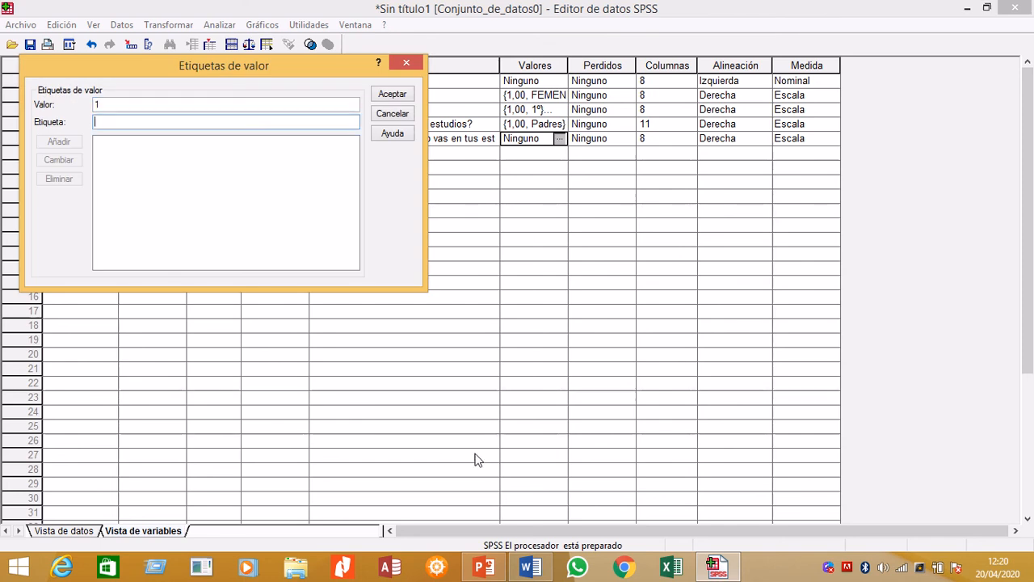
click(530, 567)
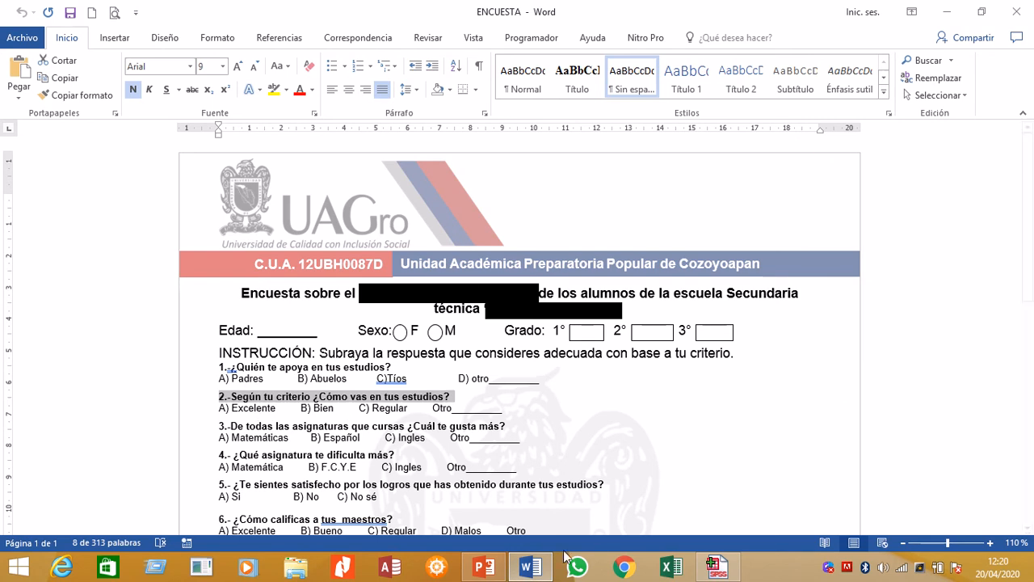
mouse_move(725, 574)
click(725, 574)
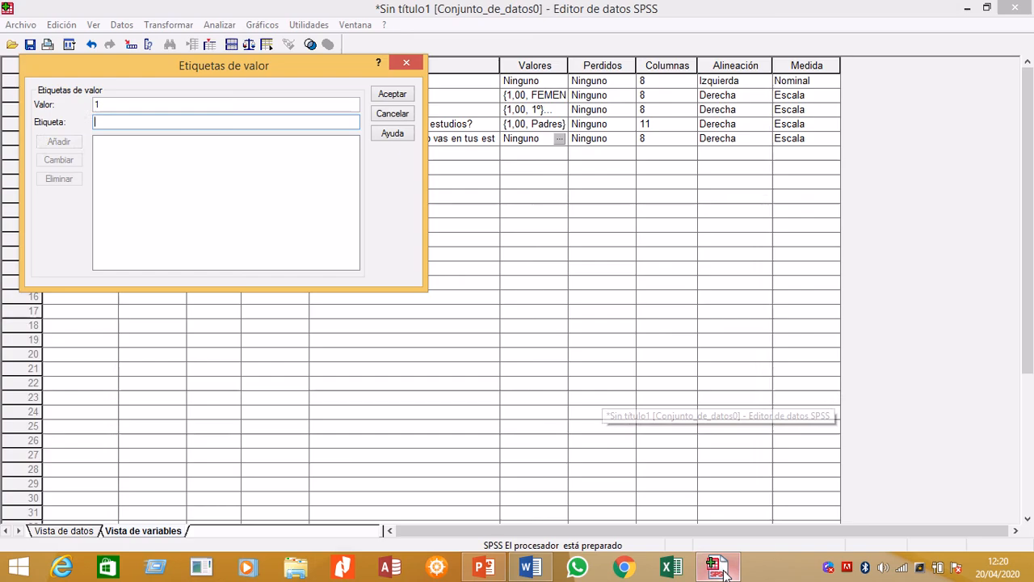
key(Tab)
text(EXCELENTE)
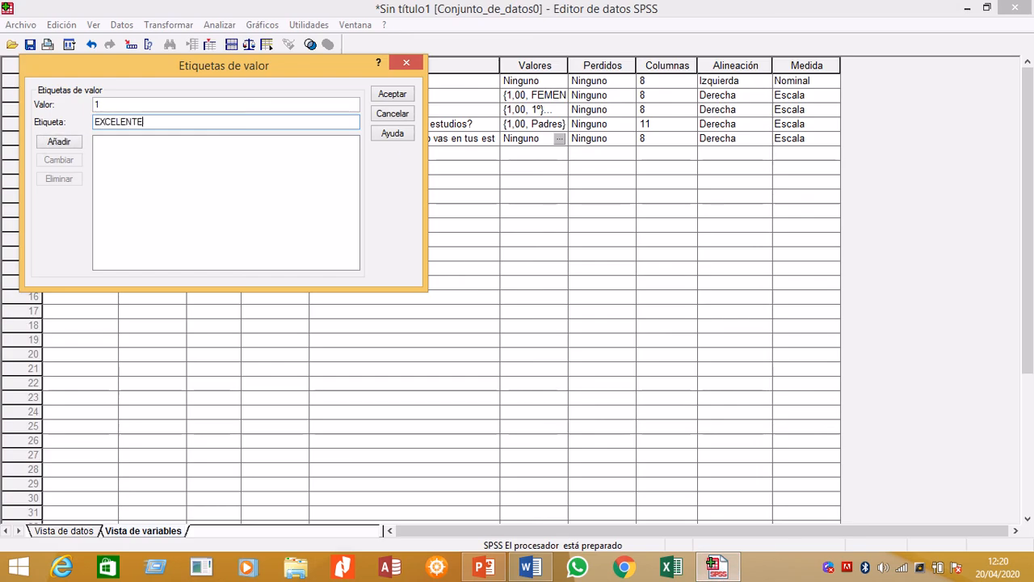
key(Return)
- Add the value labels 2 = BIEN and 3 = REGULAR to PREGUNTA2
text(2)
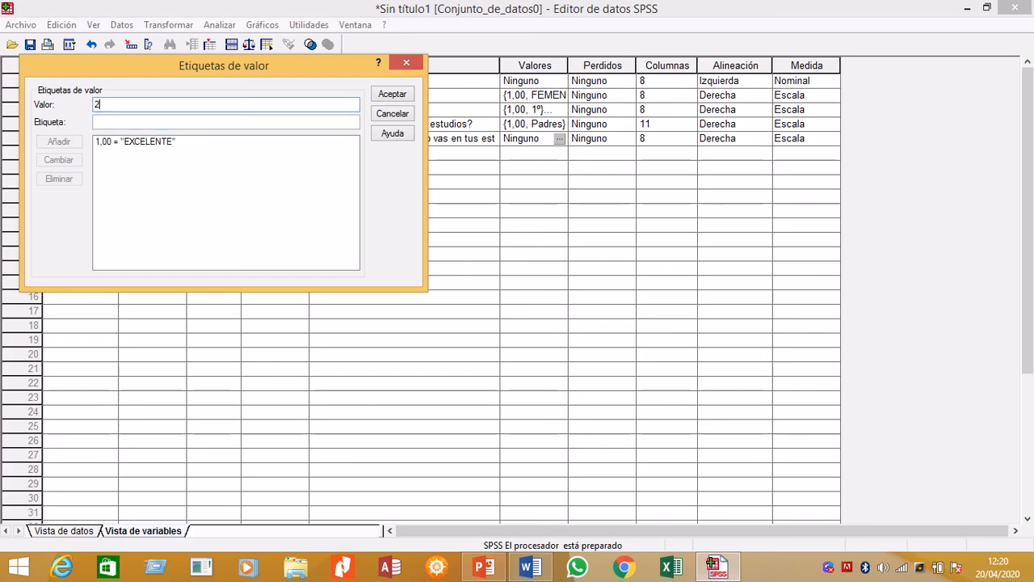
key(Tab)
text(BIEN)
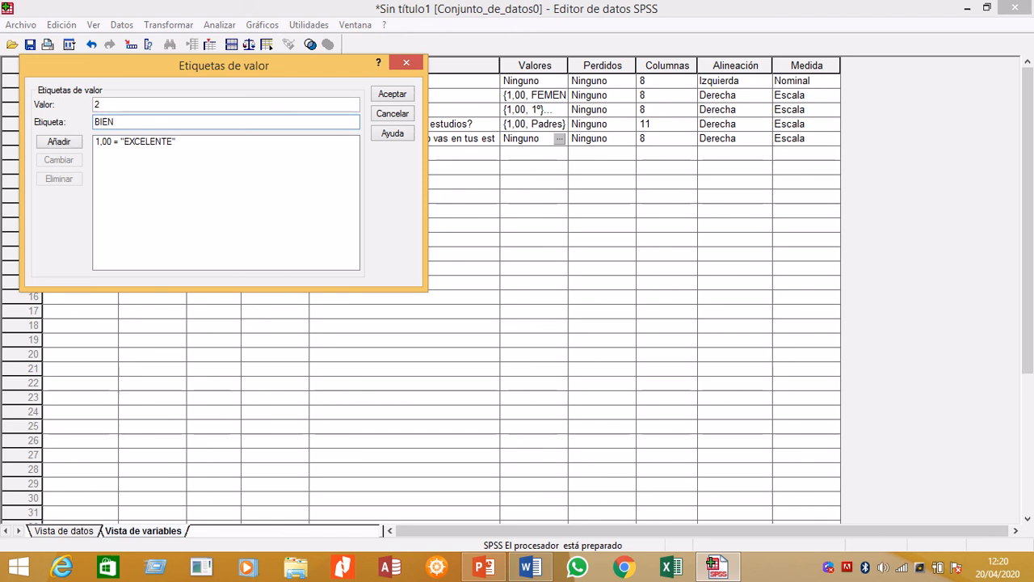
key(Return)
text(3)
key(Tab)
text(REGUL)
key(Return)
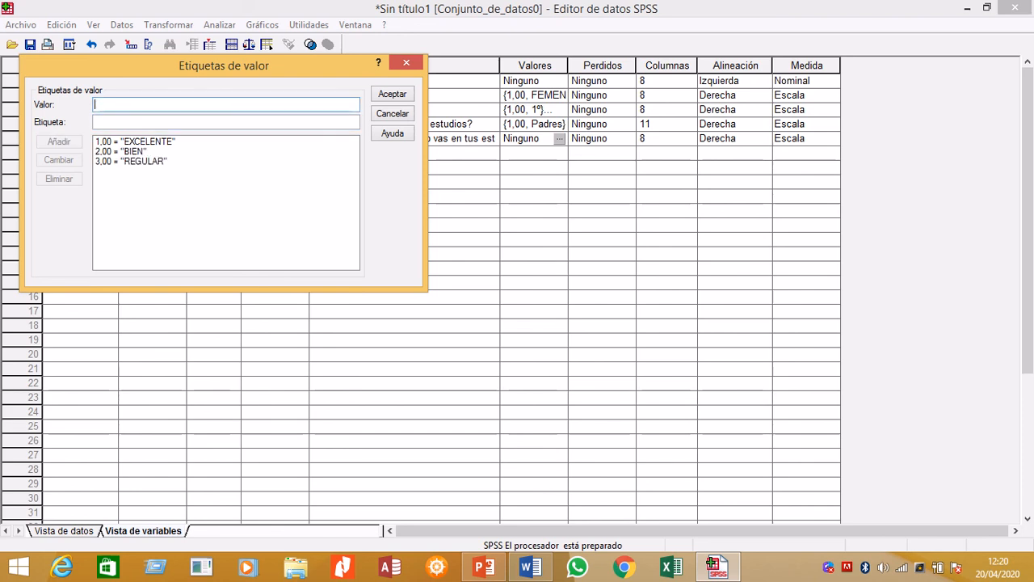
- Add the value label OTRO to PREGUNTA2 and accept its set of value labels
key(Tab)
text(OTRO)
key(Return)
click(402, 97)
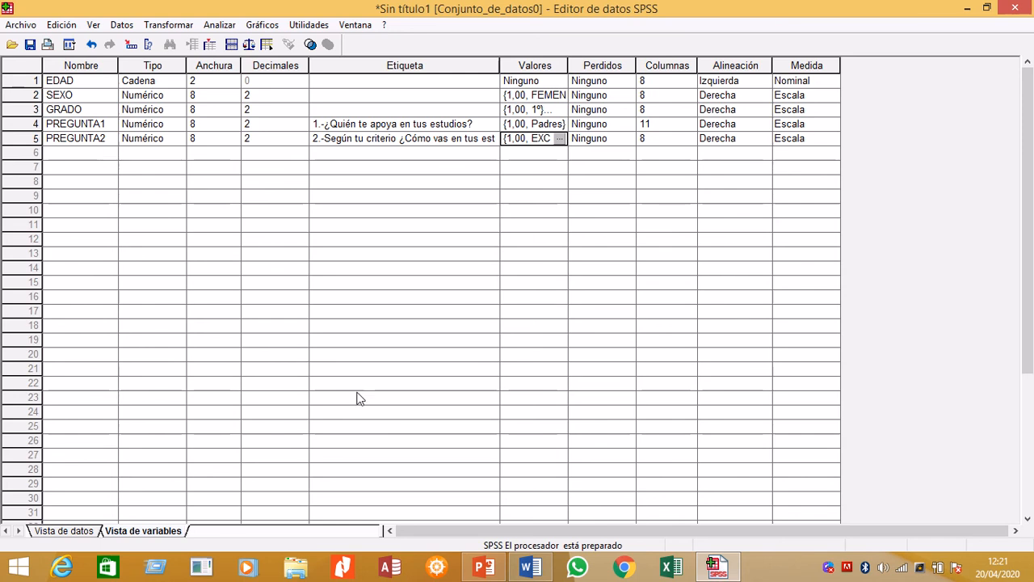
- Review the remaining questions through number 14 in the Word survey, then return to SPSS
click(527, 570)
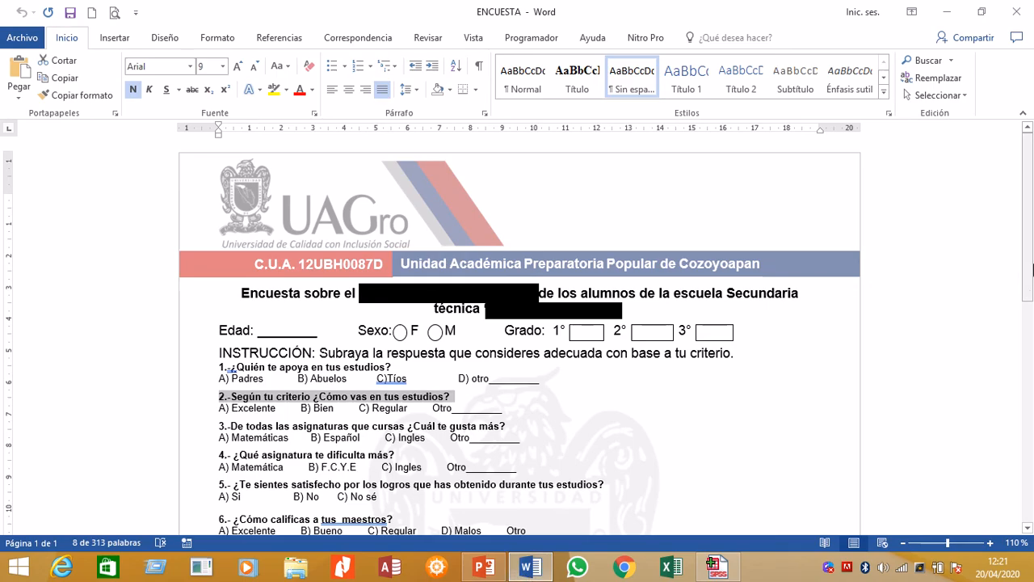
drag(1029, 267, 1030, 448)
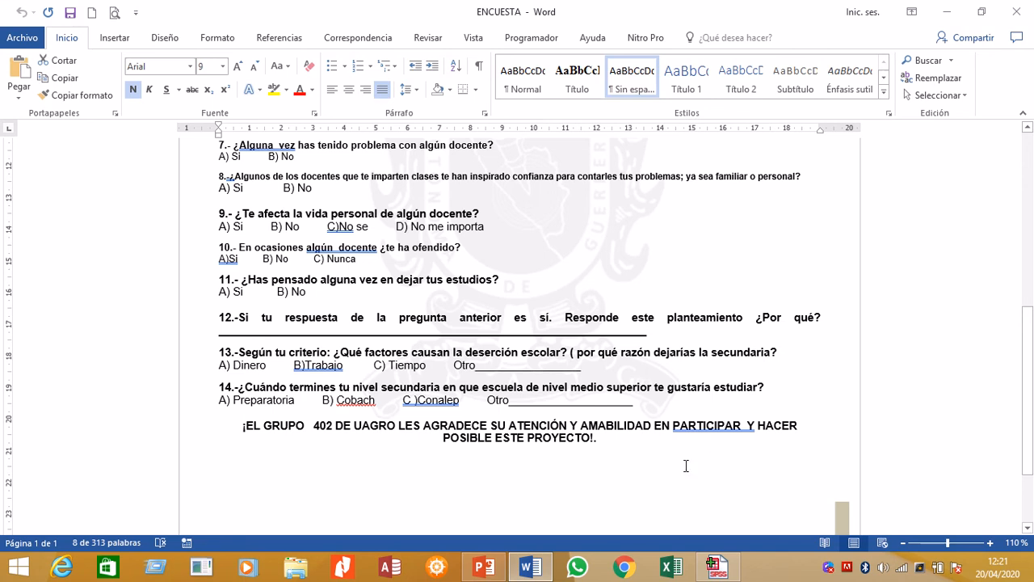
click(714, 565)
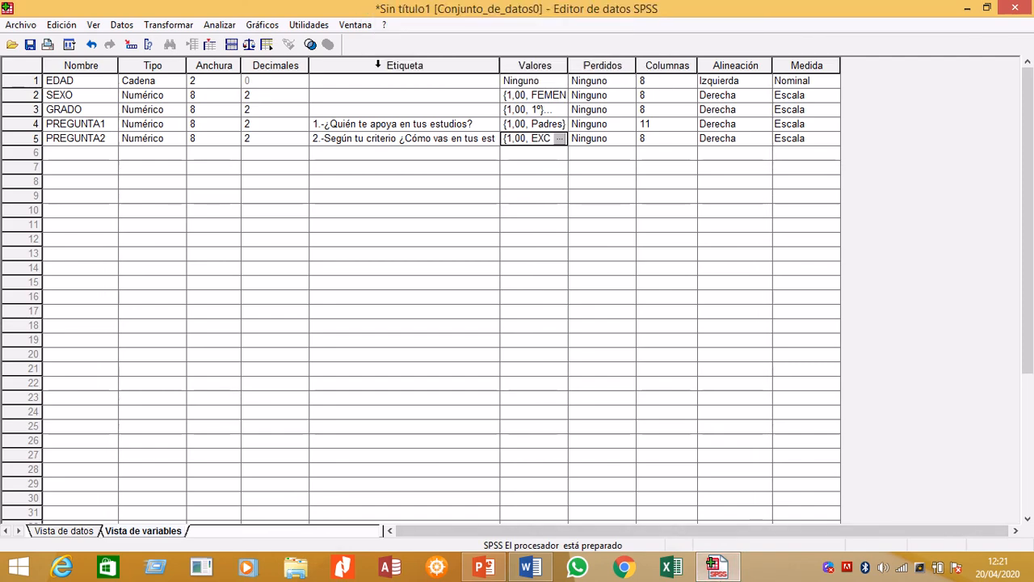
mouse_move(399, 9)
click(402, 37)
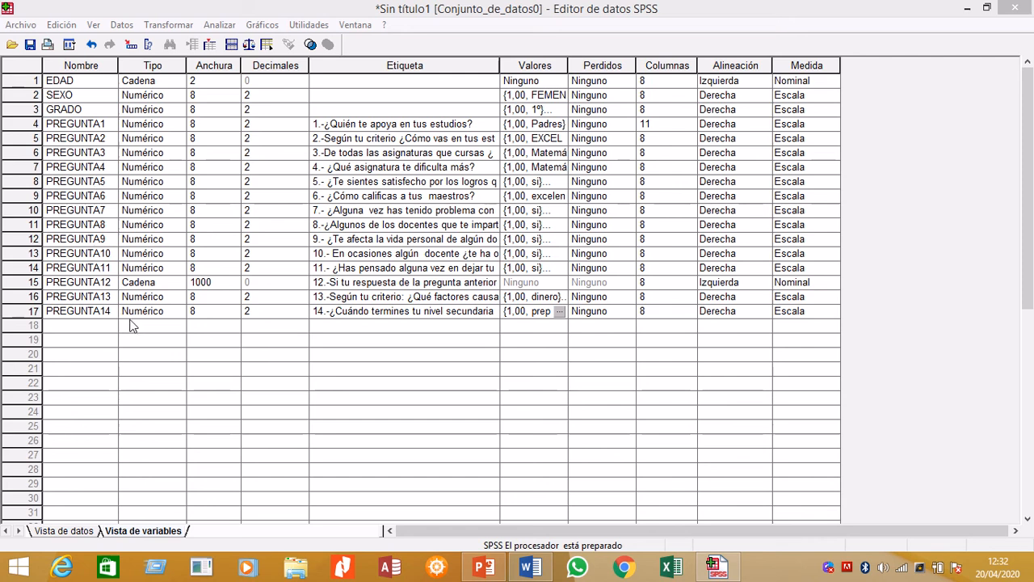
- Check open question 12 in the Word survey and set the string length of PREGUNTA12 in SPSS to 5000 characters
click(531, 569)
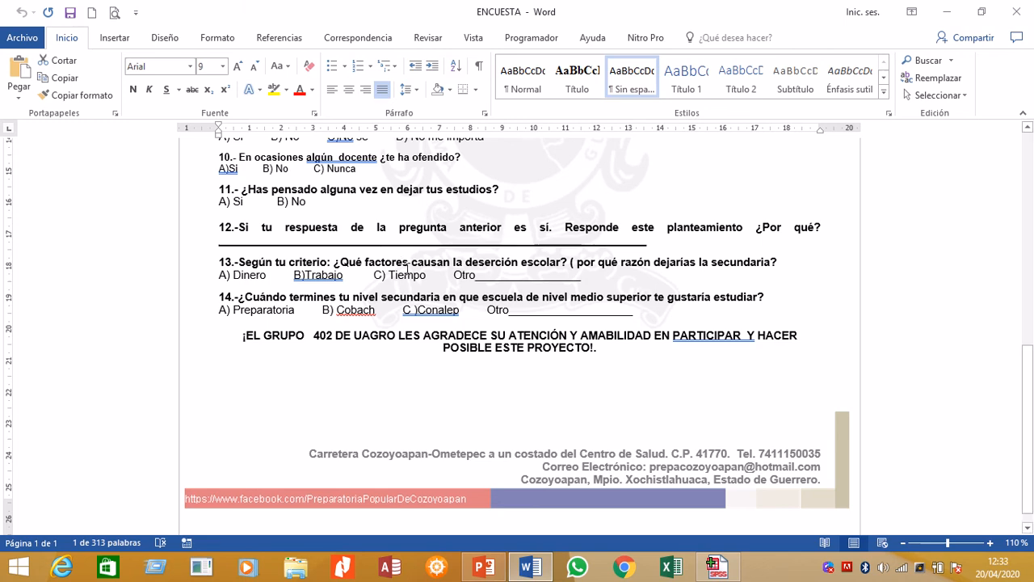
click(723, 569)
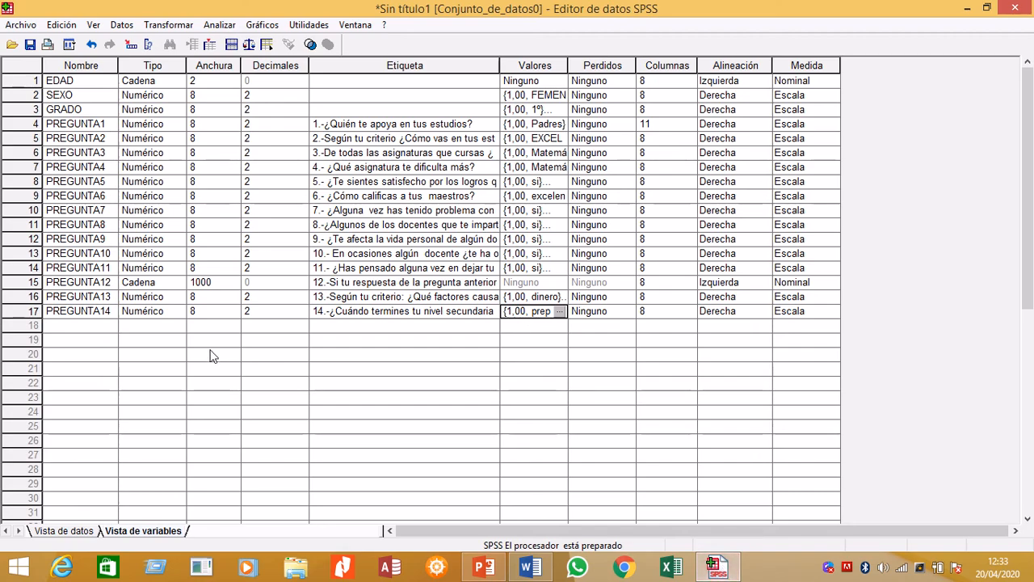
click(176, 286)
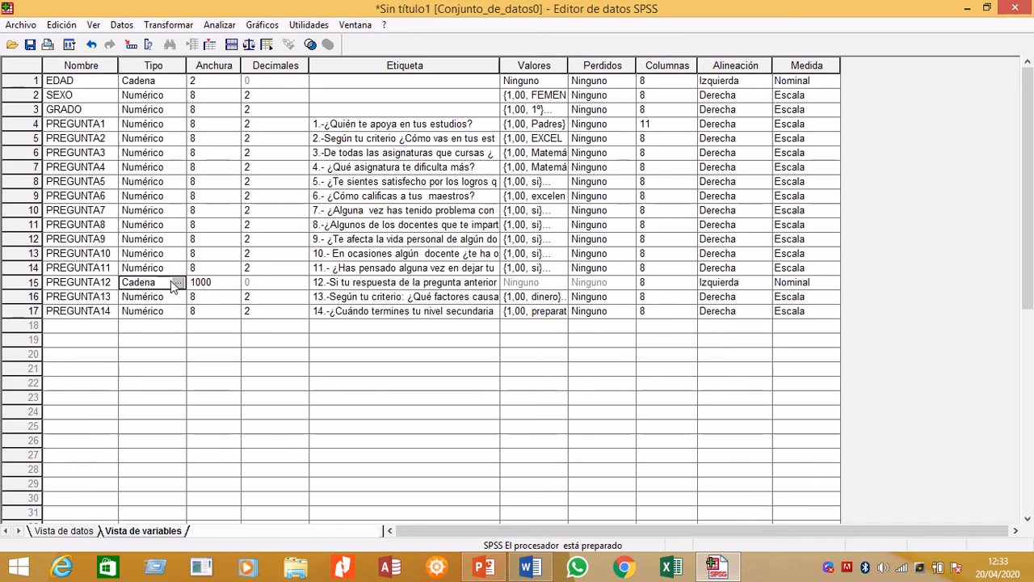
click(178, 283)
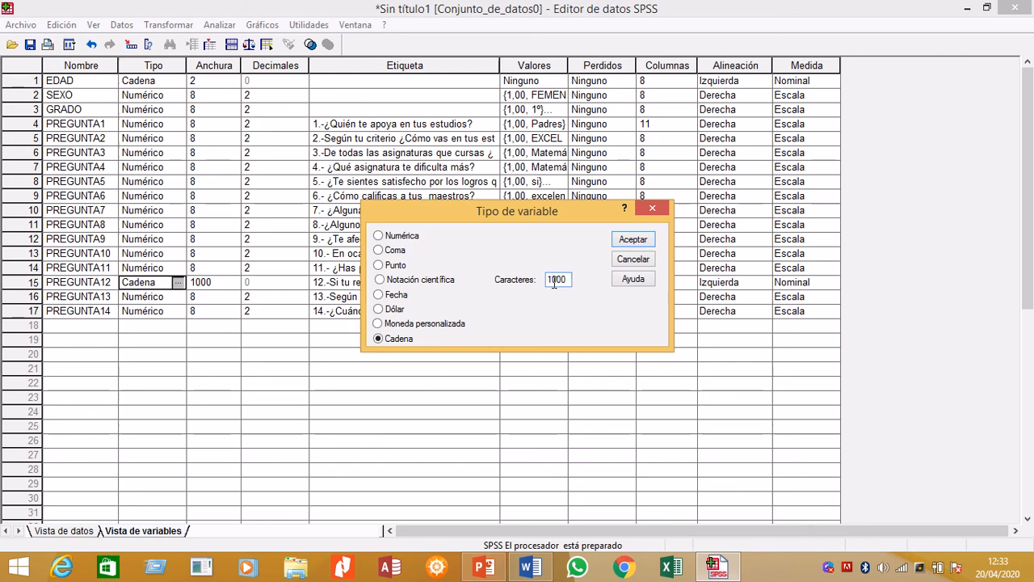
key(BackSpace)
text(5)
click(632, 240)
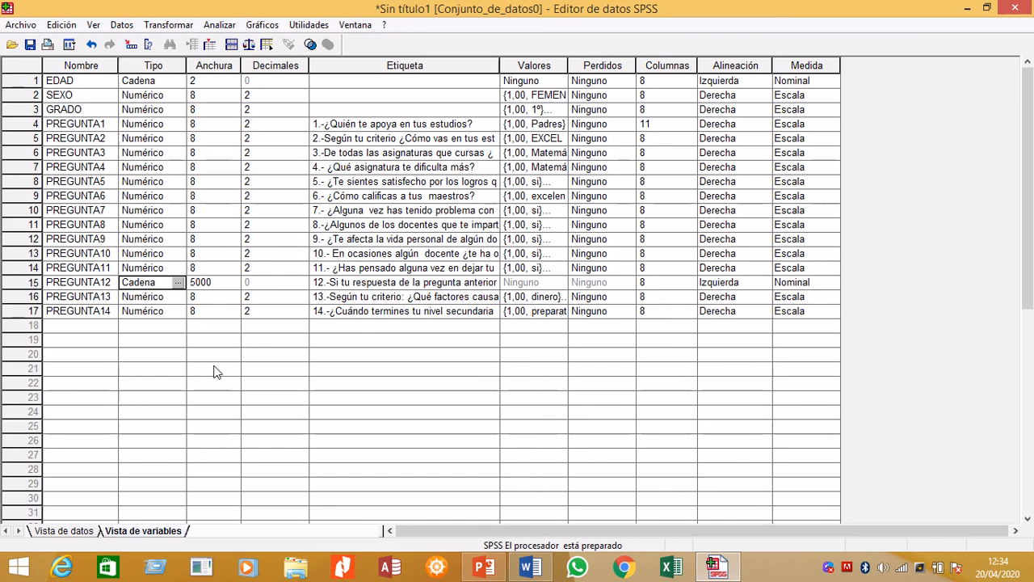
- Enter EDAD 13, SEXO 1 and GRADO 1 for the first case in the data view
click(77, 535)
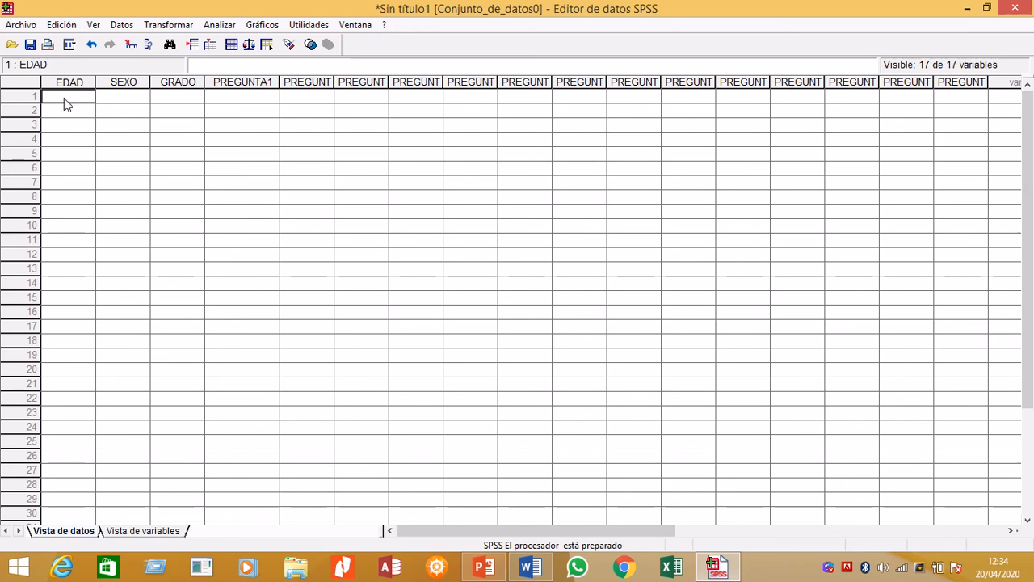
text(13)
key(Tab)
text(f)
key(BackSpace)
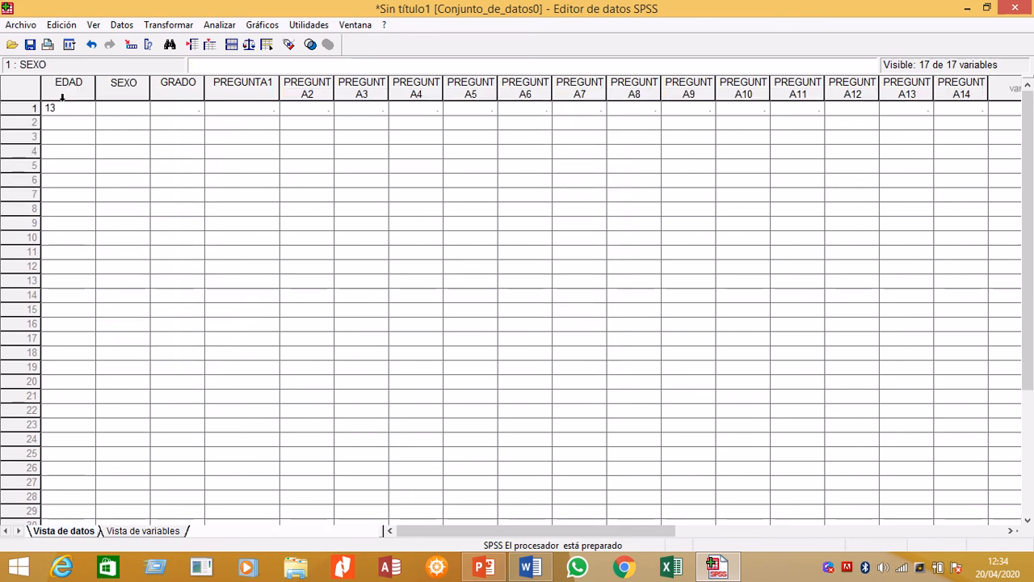
text(1)
key(Tab)
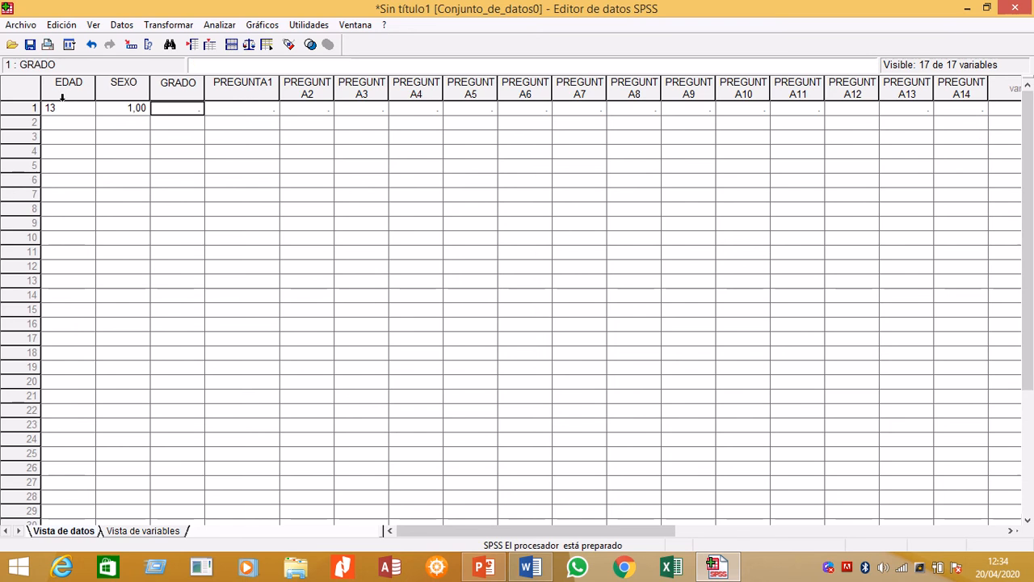
text(1)
key(Tab)
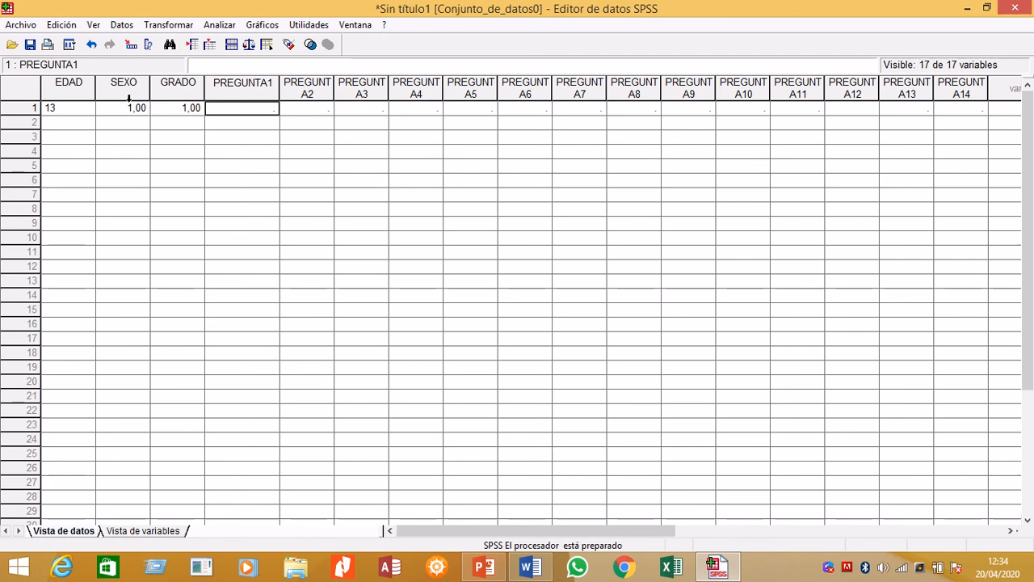
- Display value labels instead of codes in the data view and widen the SEXO column to fit FEMENINO
click(94, 25)
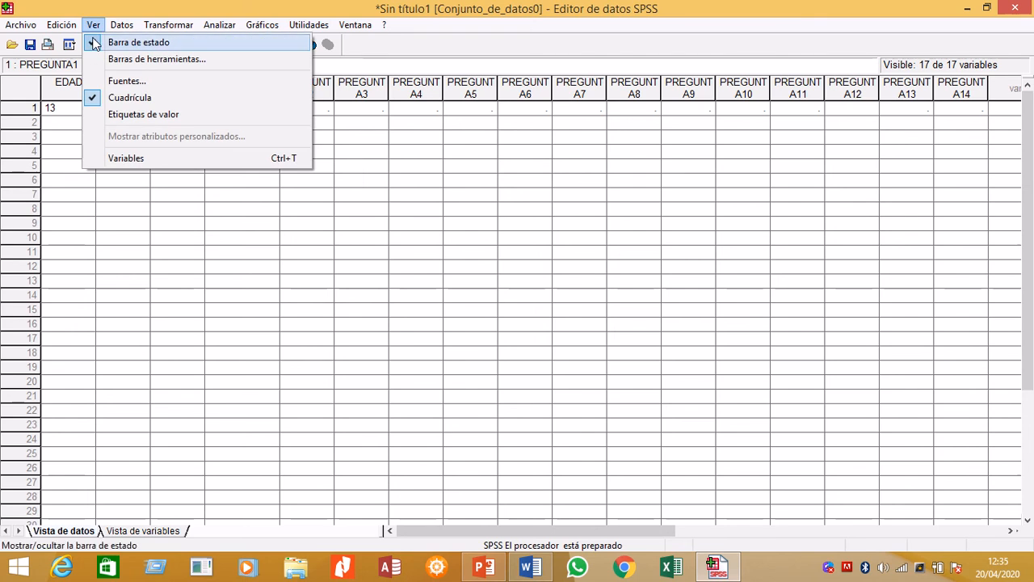
click(115, 117)
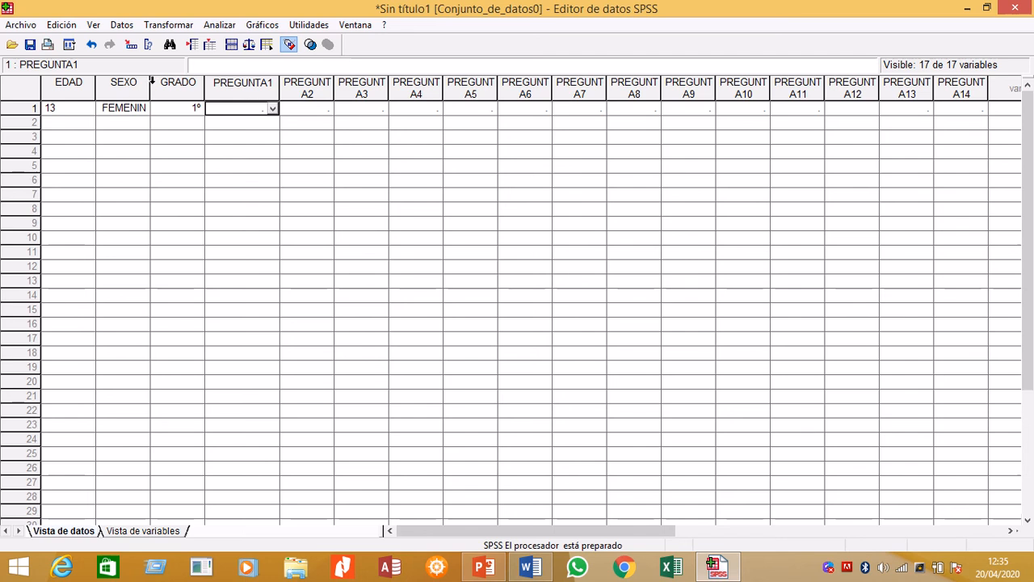
drag(150, 81, 164, 81)
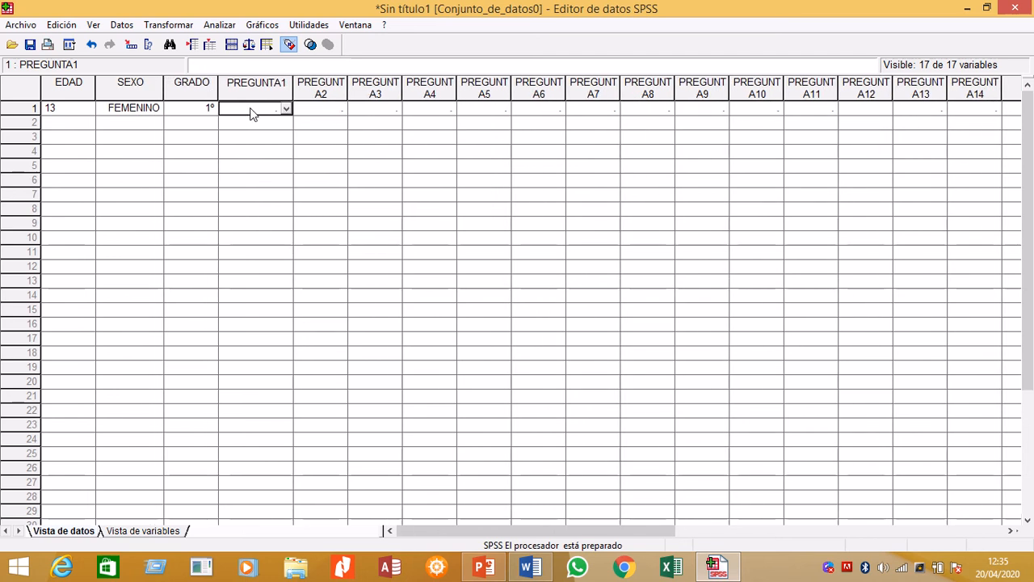
- Enter the first case's answer codes for PREGUNTA1 to PREGUNTA4: 2, 2, 1 and 2
text(2)
key(Right)
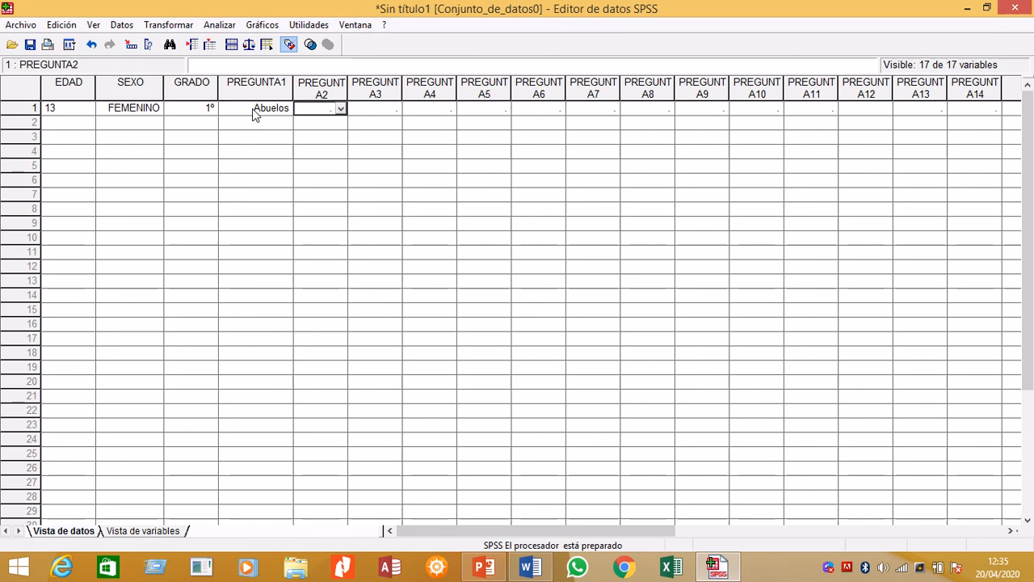
text(2)
key(Right)
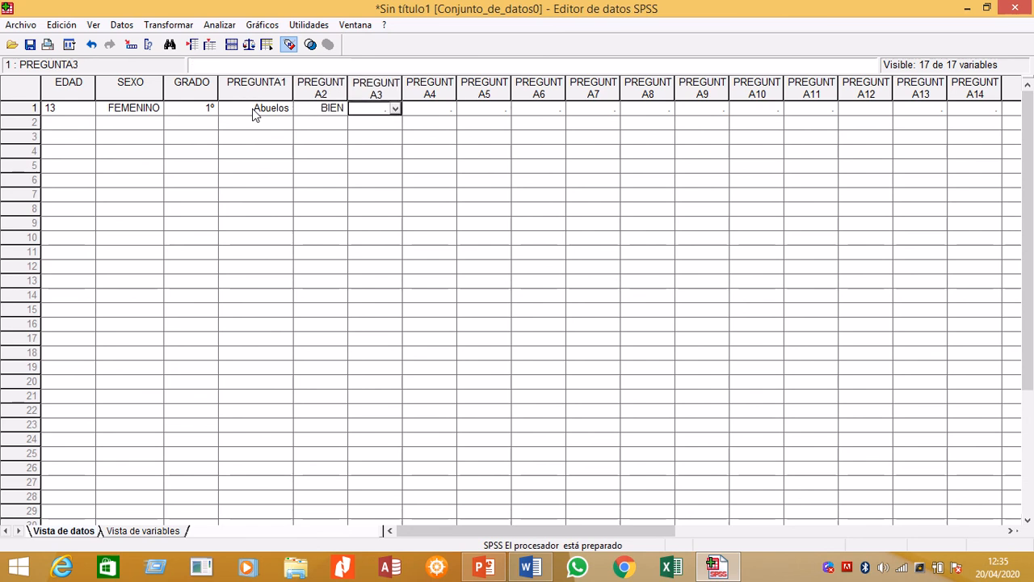
text(1)
key(Right)
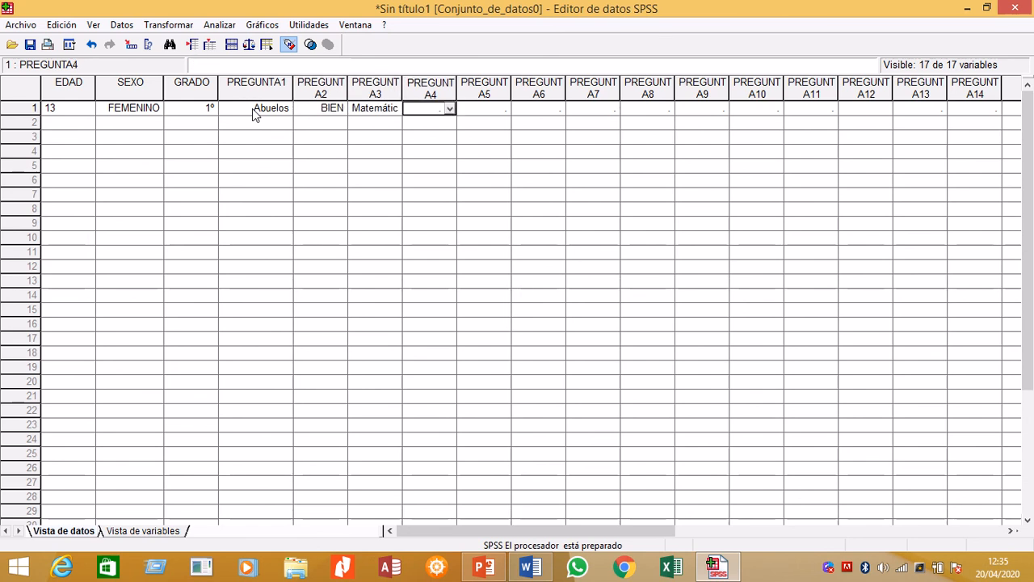
text(2)
key(Right)
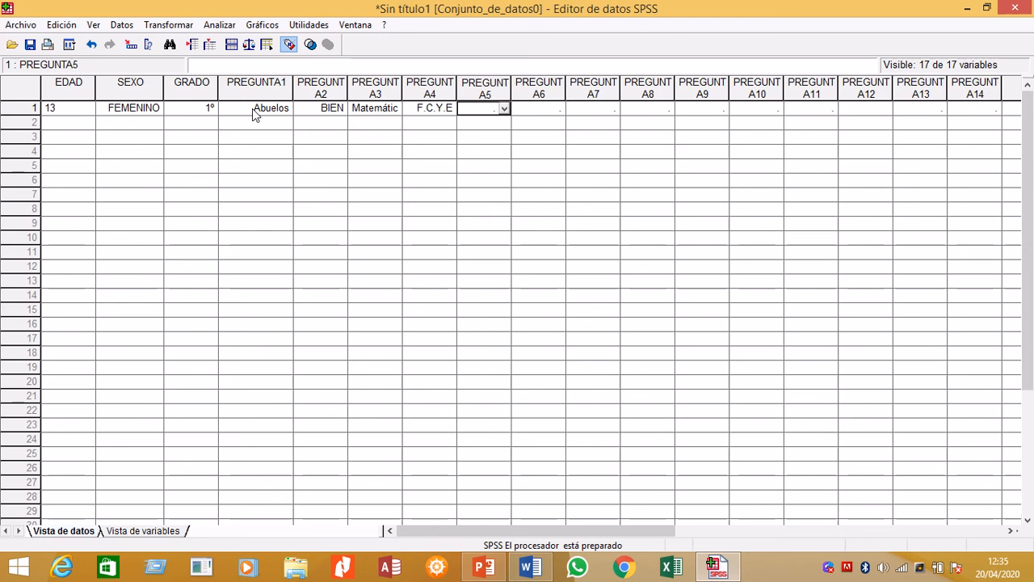
- Enter the first case's answer codes for PREGUNTA5 to PREGUNTA7: 3, 1 and 2
text(3)
key(Right)
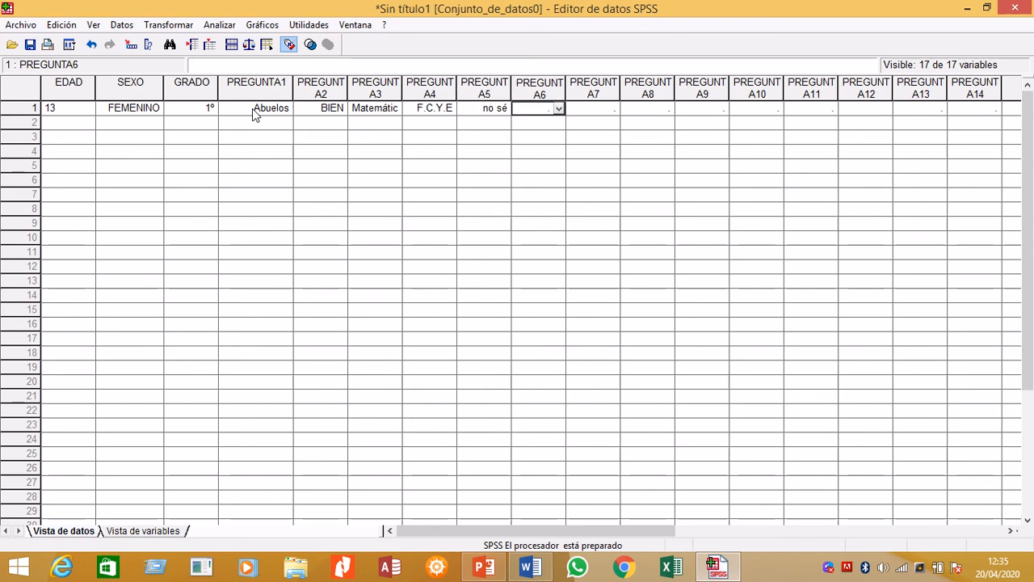
text(1)
key(Right)
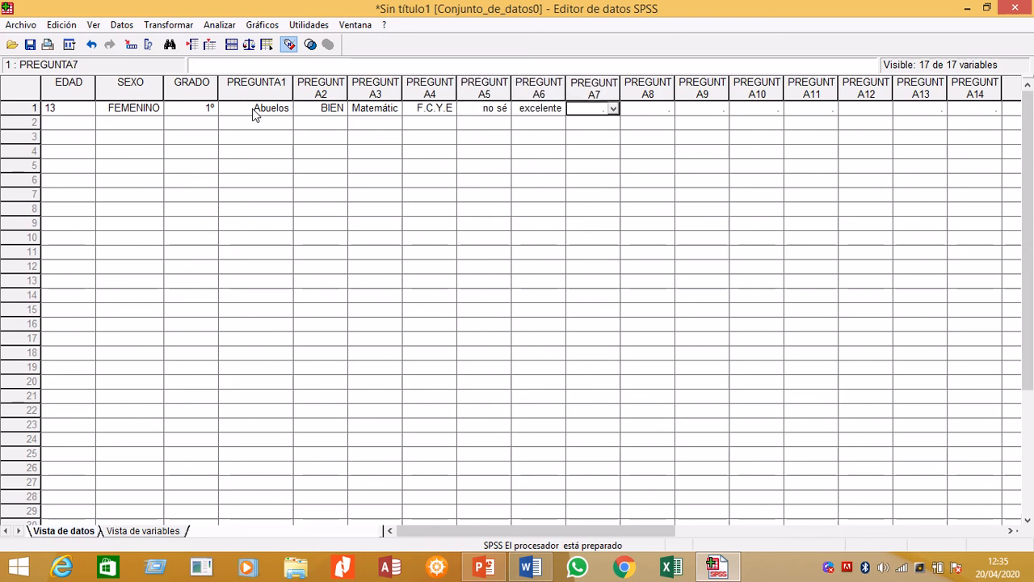
text(2)
key(Right)
- Enter the first case's answer codes for PREGUNTA8 to PREGUNTA11: 1, 2, 1 and 2
text(3)
key(Right)
key(Left)
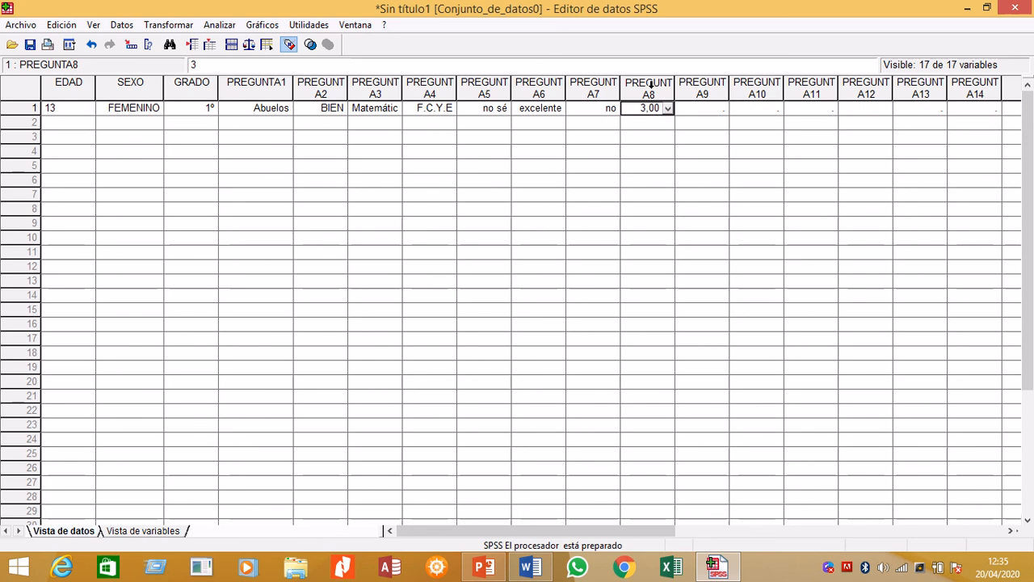
click(651, 114)
text(1)
key(Tab)
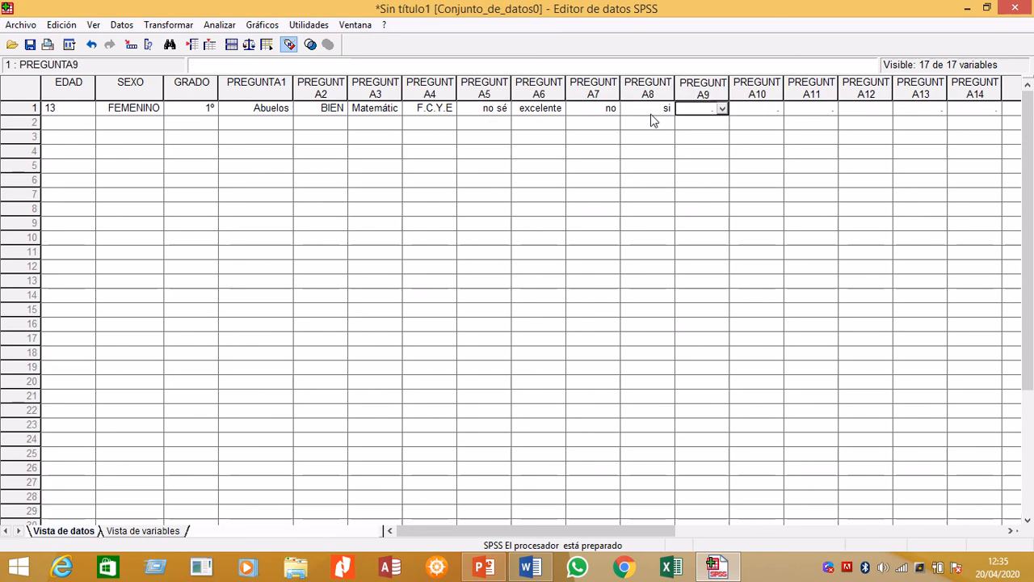
text(2)
key(Tab)
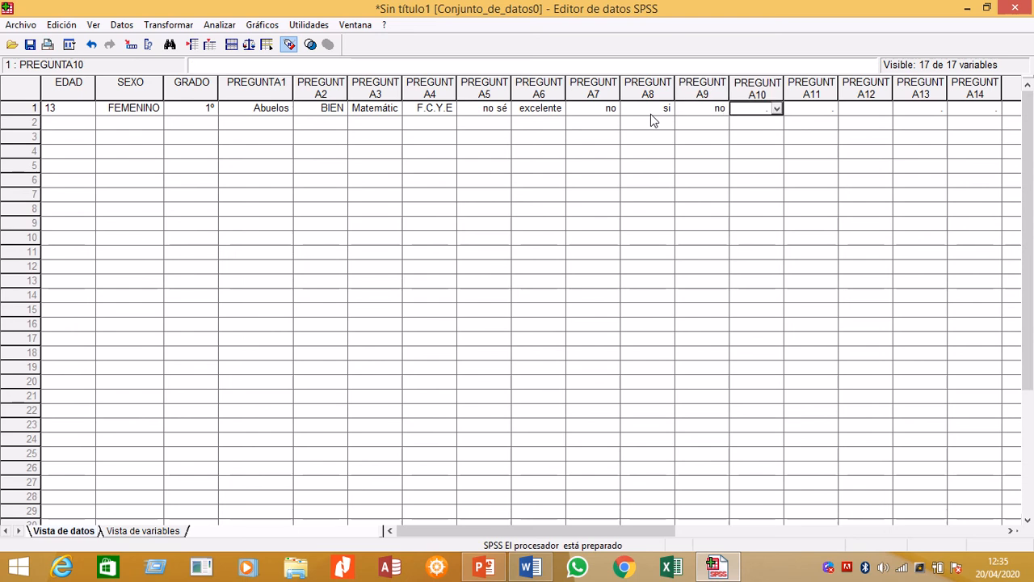
text(1)
key(Tab)
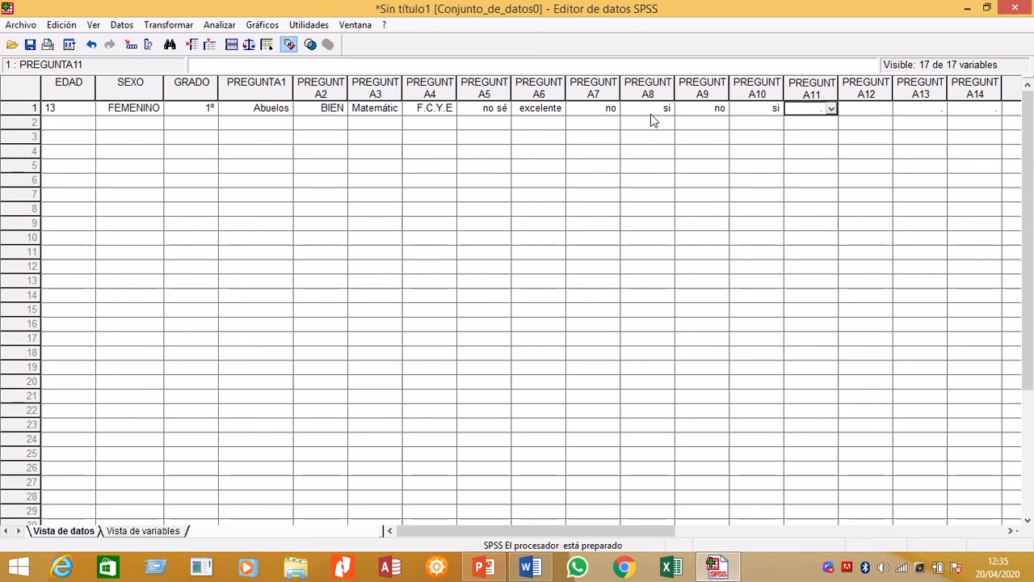
text(2)
key(Tab)
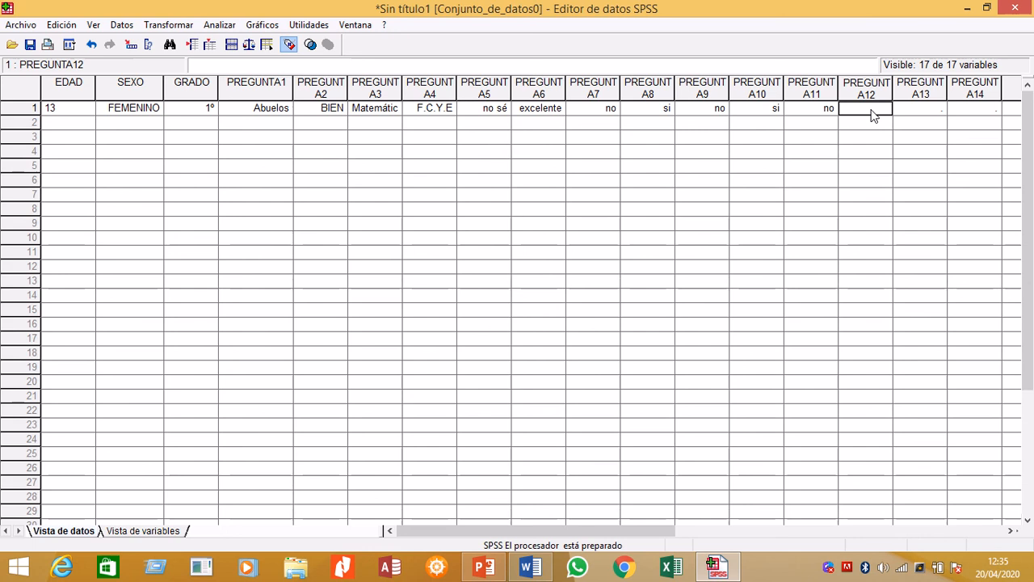
- Skip PREGUNTA12 and enter code 1 for both PREGUNTA13 and PREGUNTA14 in the first case
key(Tab)
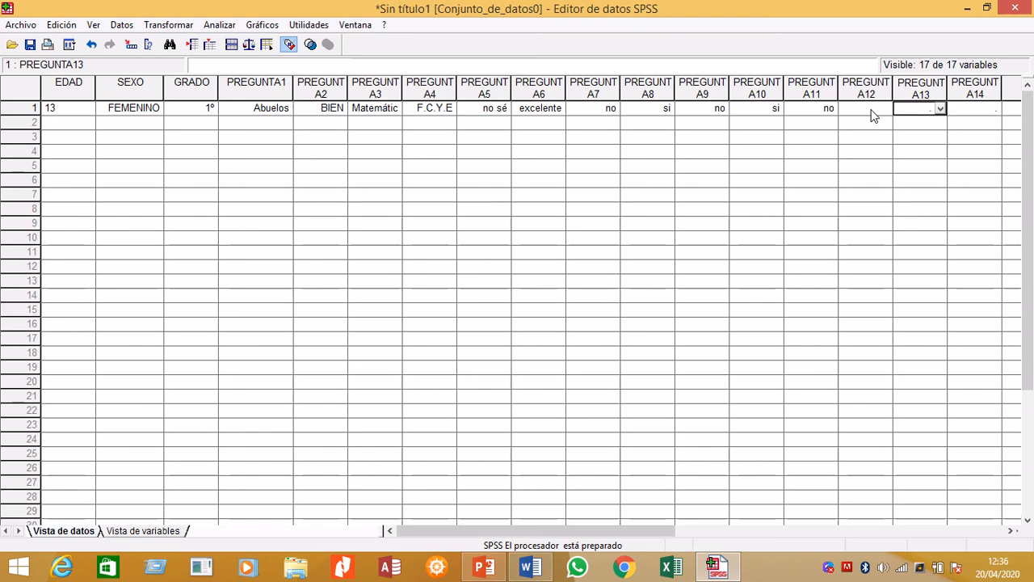
text(1)
key(Tab)
text(1)
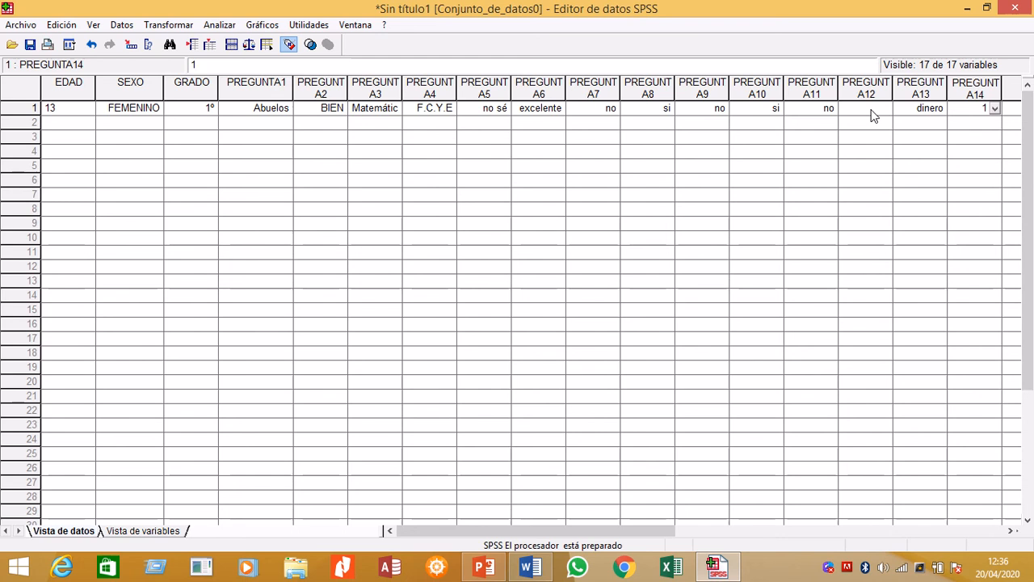
key(Tab)
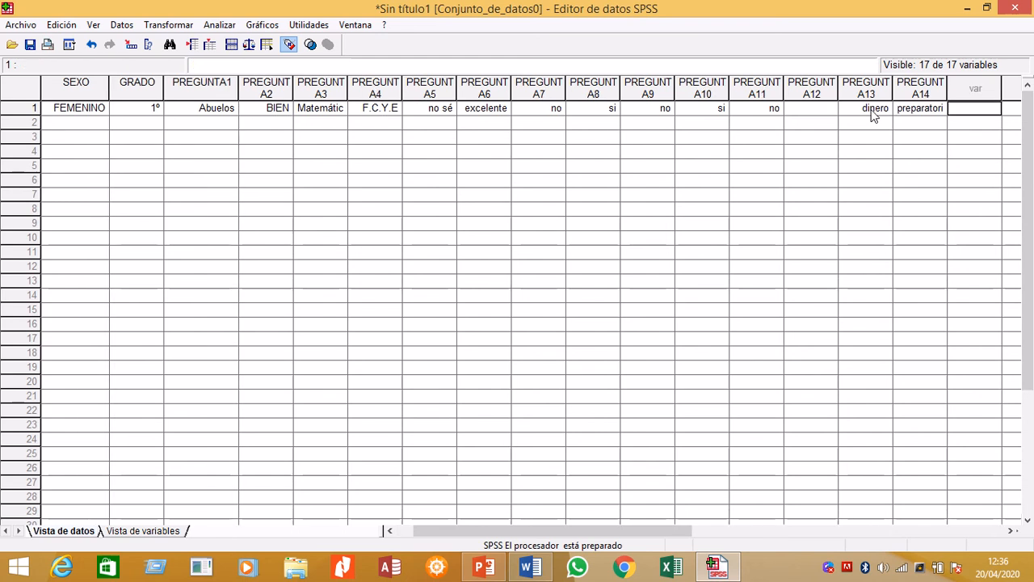
click(91, 122)
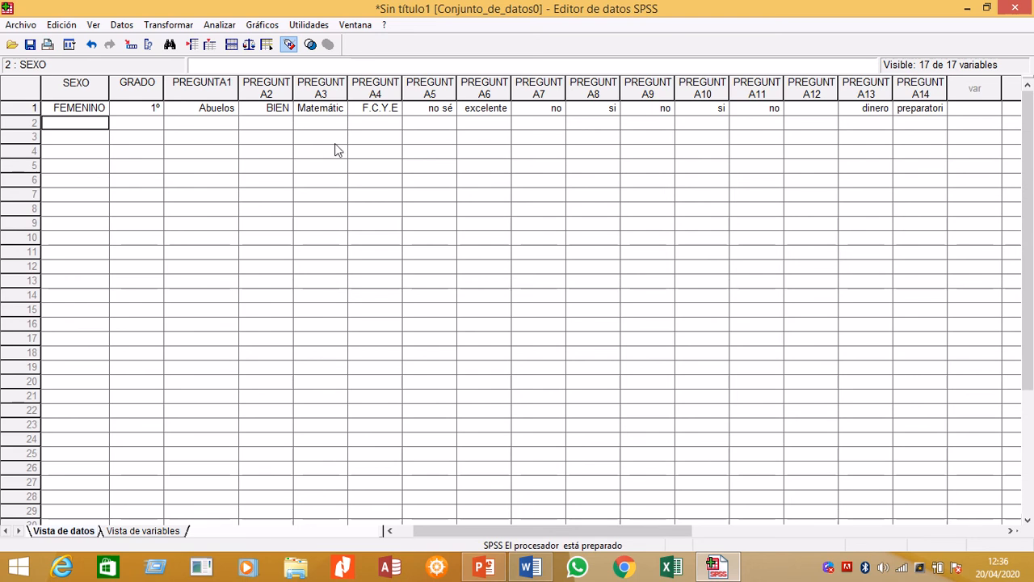
mouse_move(352, 6)
mouse_move(418, 5)
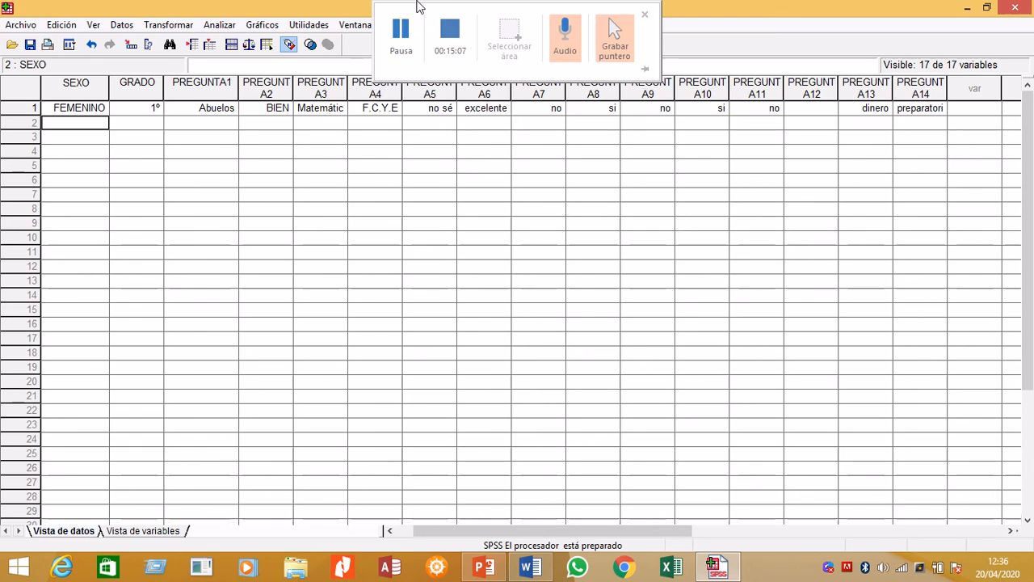